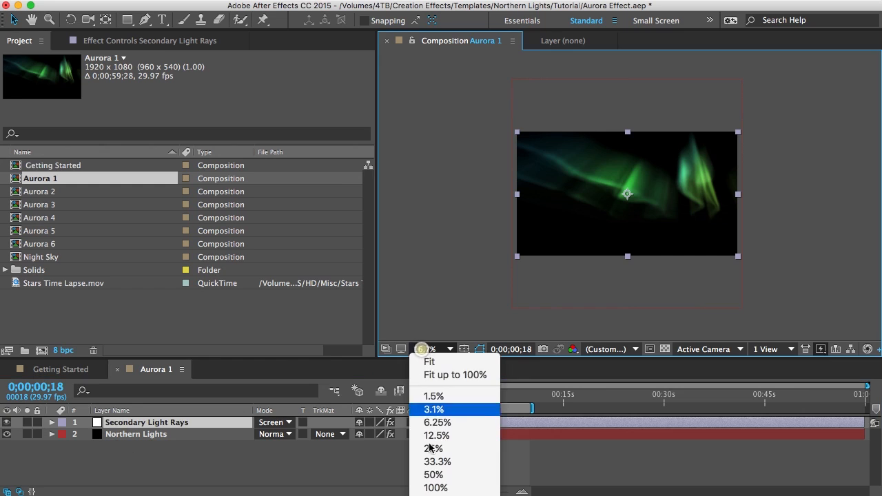
Step: Set the composition view magnification to 33.3% and show the effect controls of the Northern Lights layer
{"action": "left_click", "coordinate": [434, 461]}
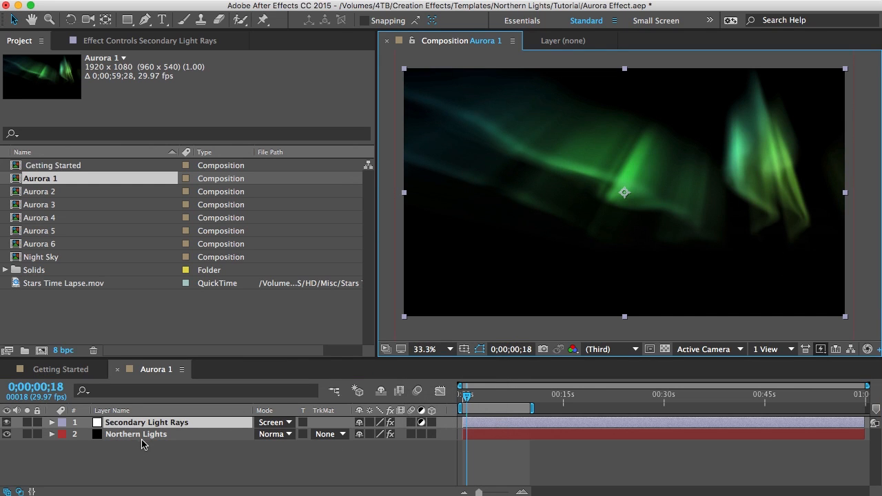
{"action": "left_click", "coordinate": [136, 435]}
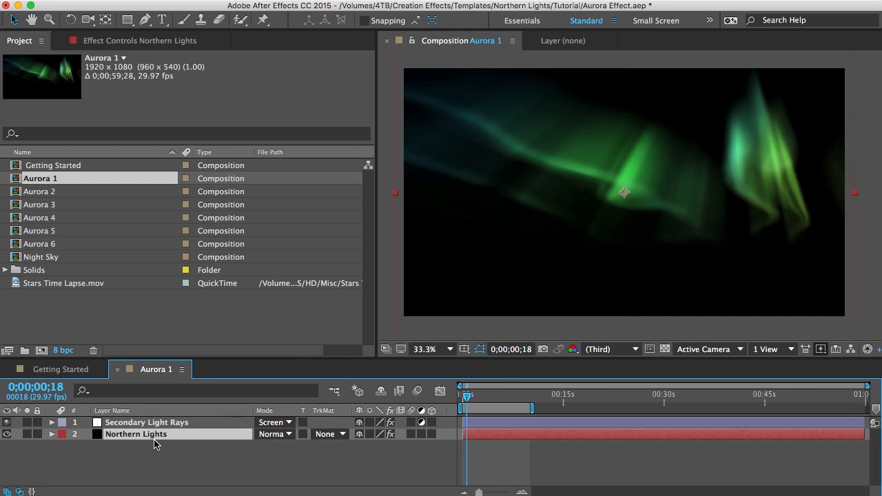
{"action": "left_click", "coordinate": [119, 43]}
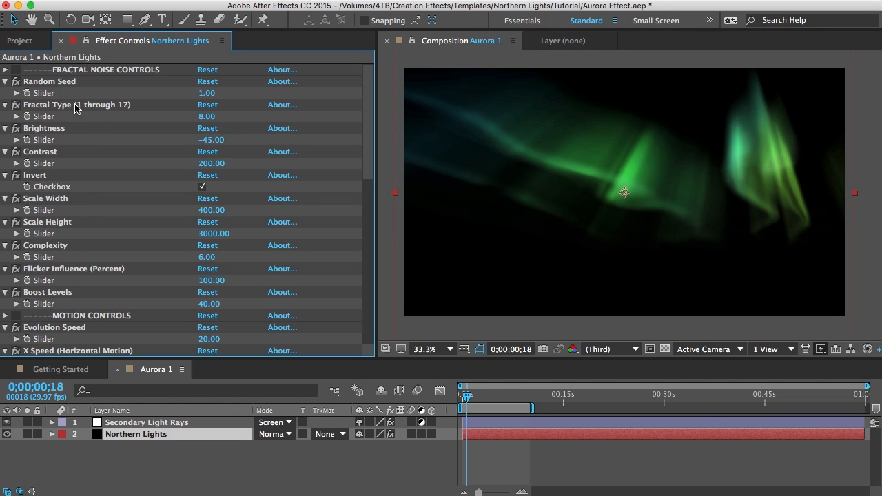
{"action": "left_click_drag", "start_coordinate": [371, 88], "coordinate": [386, 43]}
Step: Try a Random Seed of 19 for the Northern Lights layer, and undo it
{"action": "left_click", "coordinate": [40, 83]}
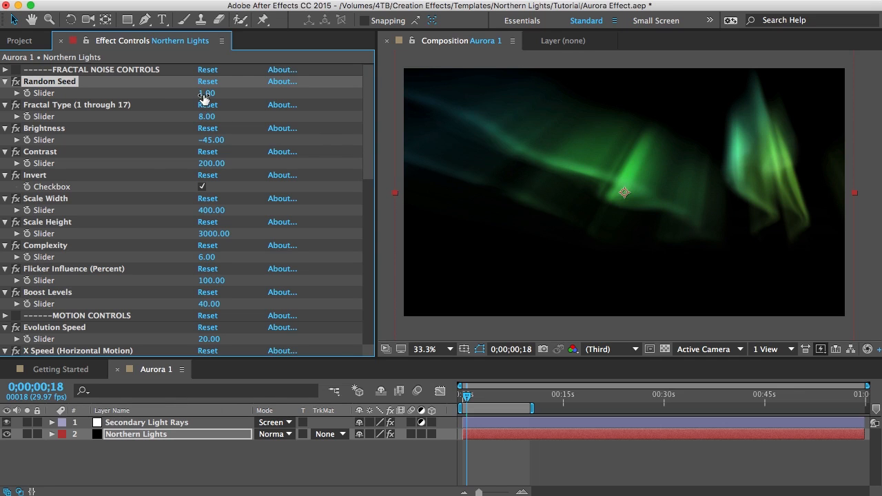
{"action": "left_click_drag", "start_coordinate": [206, 94], "coordinate": [216, 94]}
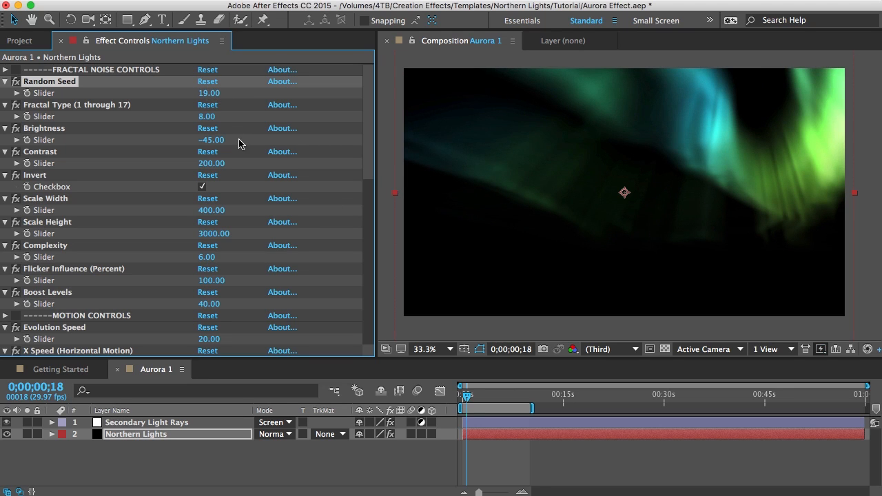
{"action": "key", "text": "super+z"}
Step: Disable the Northern Lights effects from Fractal Noise 2 (Flicker) through Matte Choker and hide the Secondary Light Rays layer
{"action": "left_click", "coordinate": [34, 105]}
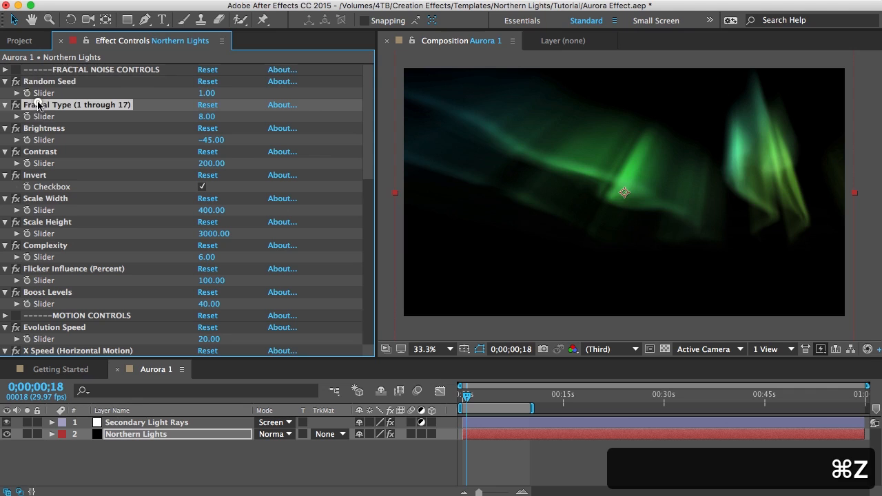
{"action": "left_click_drag", "start_coordinate": [368, 94], "coordinate": [392, 266]}
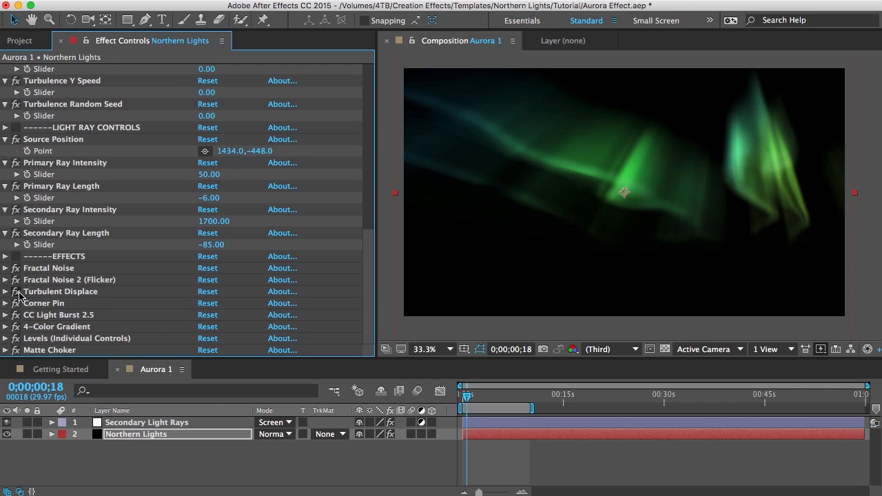
{"action": "left_click_drag", "start_coordinate": [15, 281], "coordinate": [14, 350]}
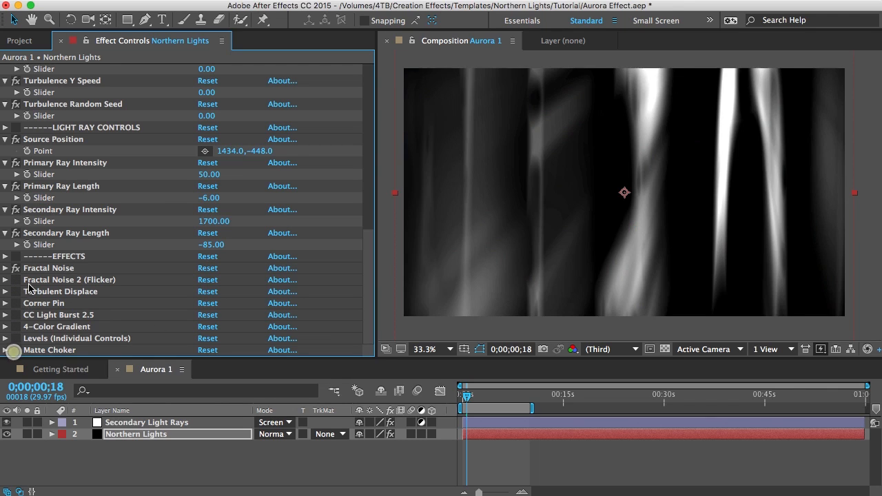
{"action": "left_click", "coordinate": [43, 269]}
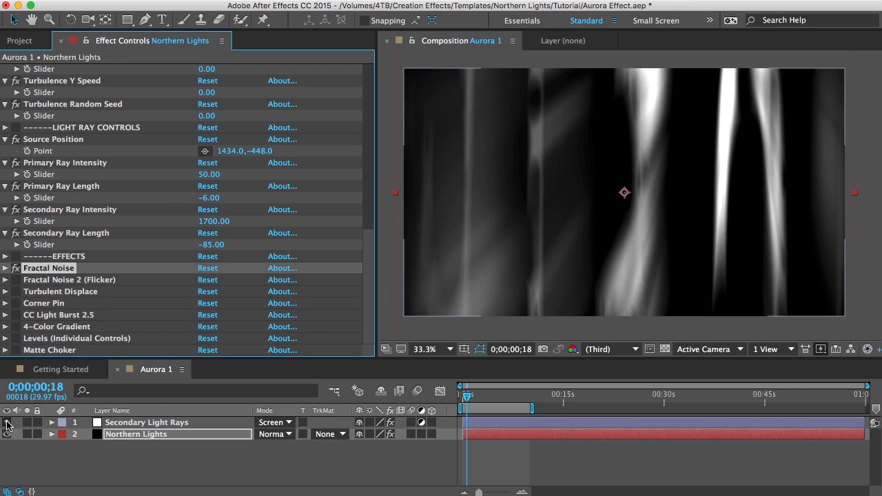
{"action": "left_click", "coordinate": [7, 423]}
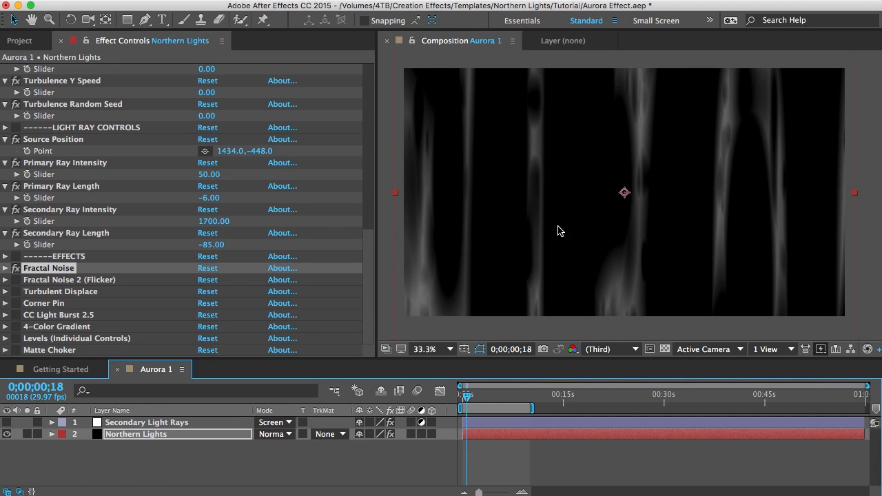
Step: Try Fractal Type 11 on the Northern Lights layer, and undo it
{"action": "scroll", "coordinate": [284, 186], "scroll_direction": "up", "scroll_amount": 10}
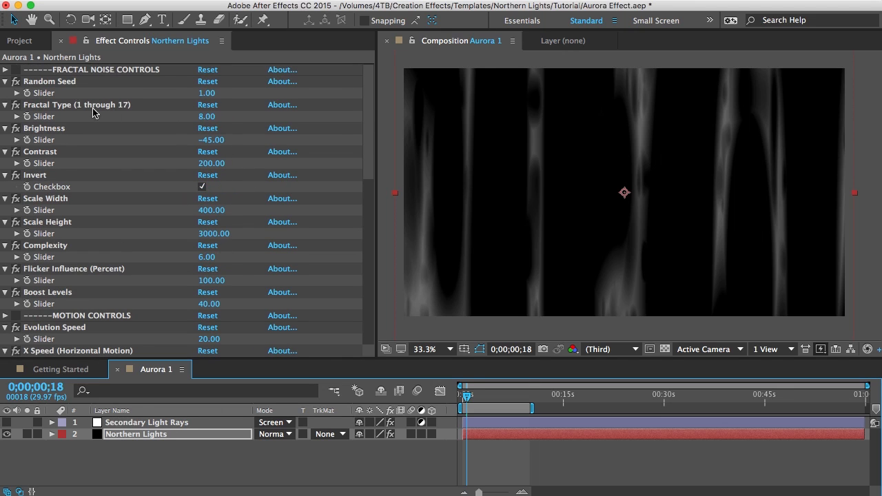
{"action": "left_click", "coordinate": [207, 117]}
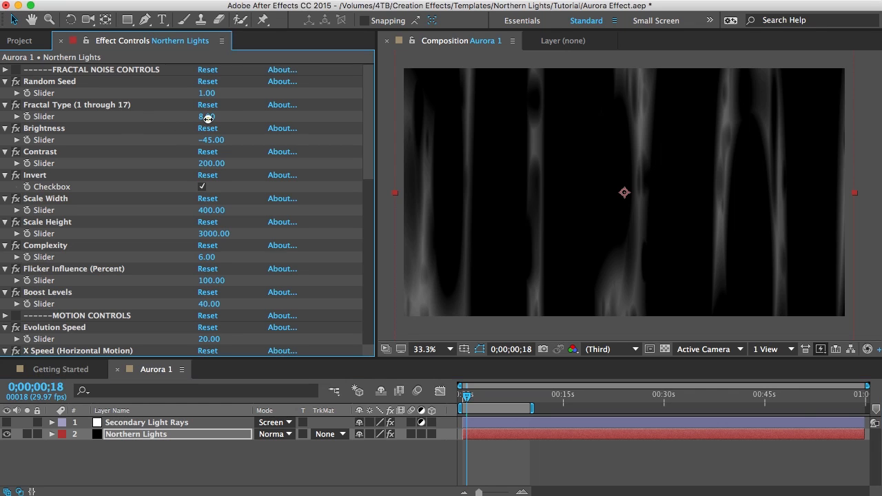
{"action": "type", "text": "11"}
{"action": "key", "text": "Return"}
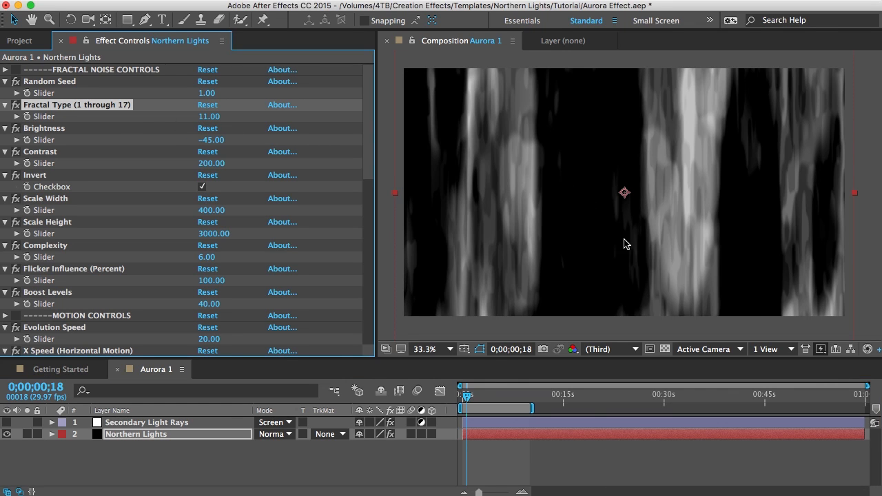
{"action": "key", "text": "super+z"}
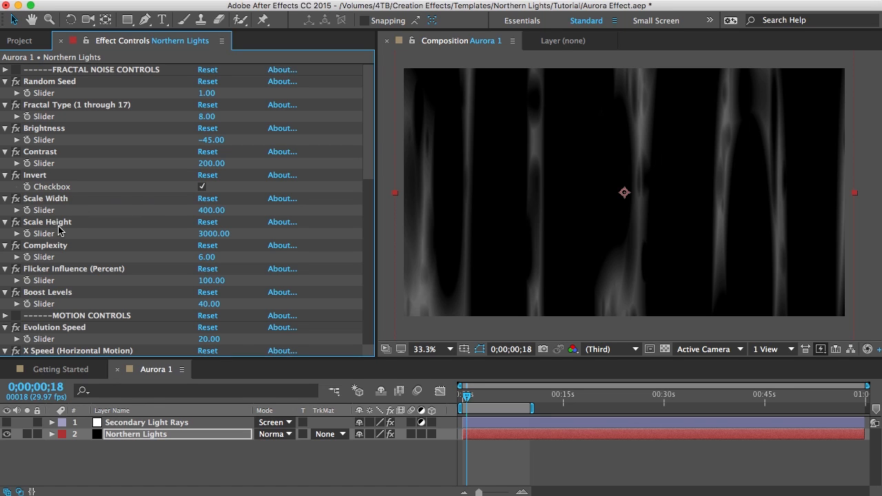
Step: Re-enable the Northern Lights effects from Fractal Noise 2 (Flicker) through Matte Choker and show the Secondary Light Rays layer again
{"action": "scroll", "coordinate": [79, 288], "scroll_direction": "down", "scroll_amount": 10}
{"action": "left_click_drag", "start_coordinate": [16, 280], "coordinate": [21, 351]}
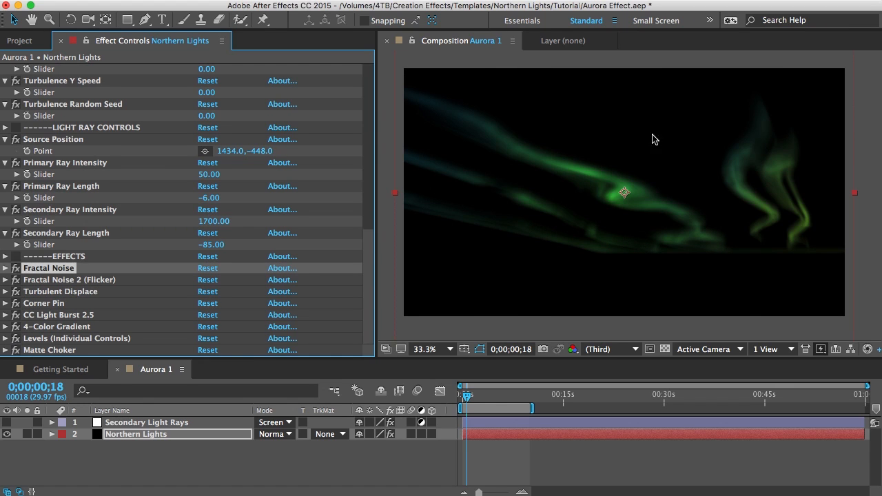
{"action": "scroll", "coordinate": [63, 166], "scroll_direction": "up", "scroll_amount": 5}
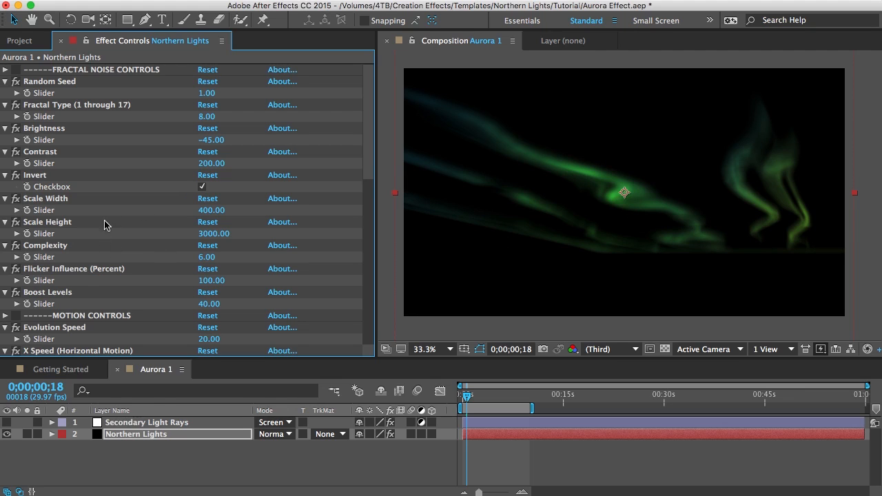
{"action": "left_click", "coordinate": [7, 423]}
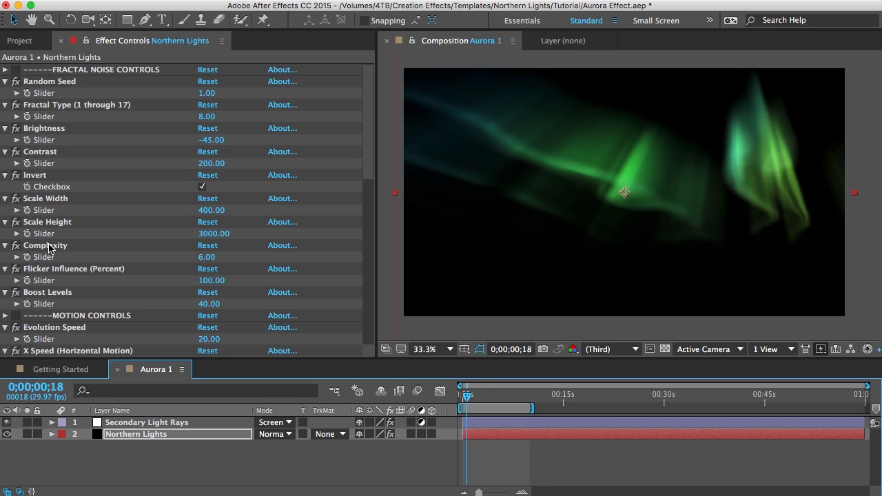
Step: Disable the Northern Lights effects listed below Fractal Noise, keeping only Turbulent Displace enabled among them
{"action": "scroll", "coordinate": [48, 248], "scroll_direction": "down", "scroll_amount": 5}
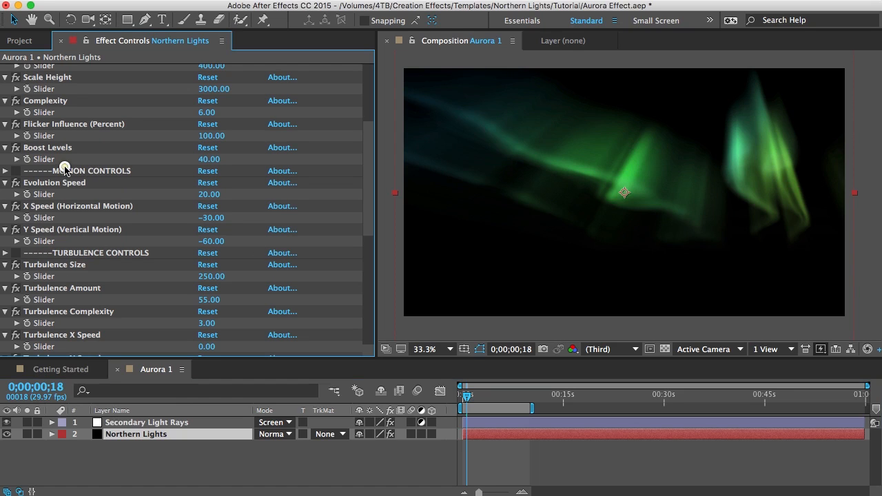
{"action": "left_click", "coordinate": [95, 172]}
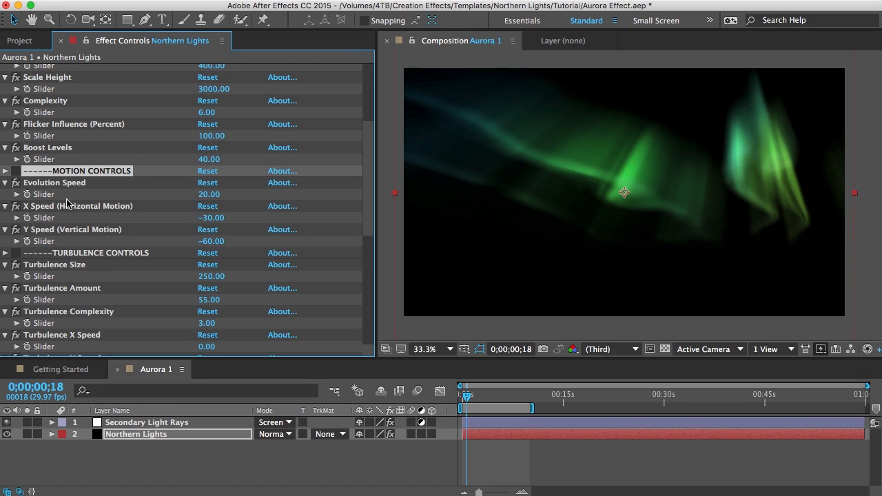
{"action": "left_click", "coordinate": [49, 185]}
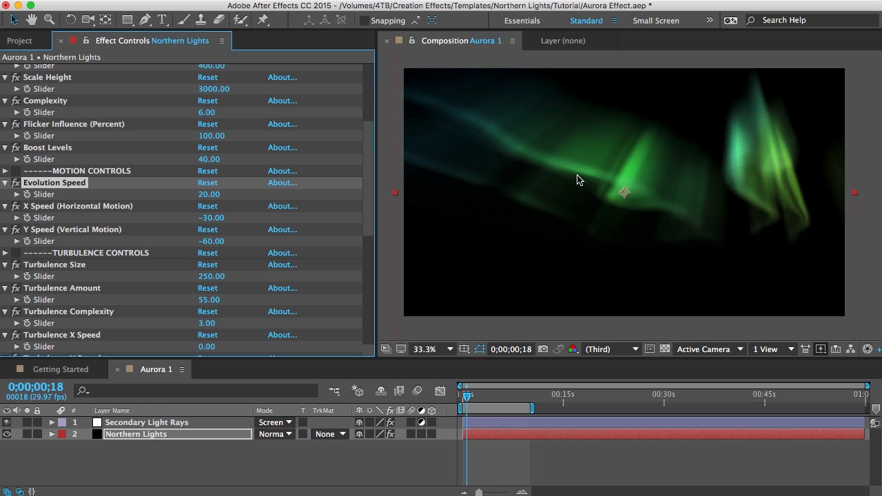
{"action": "scroll", "coordinate": [184, 232], "scroll_direction": "down", "scroll_amount": 8}
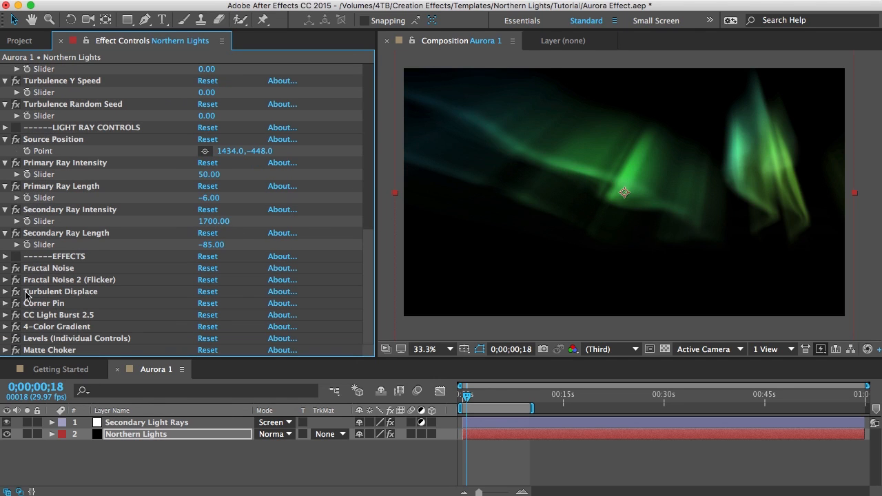
{"action": "left_click_drag", "start_coordinate": [15, 280], "coordinate": [20, 350]}
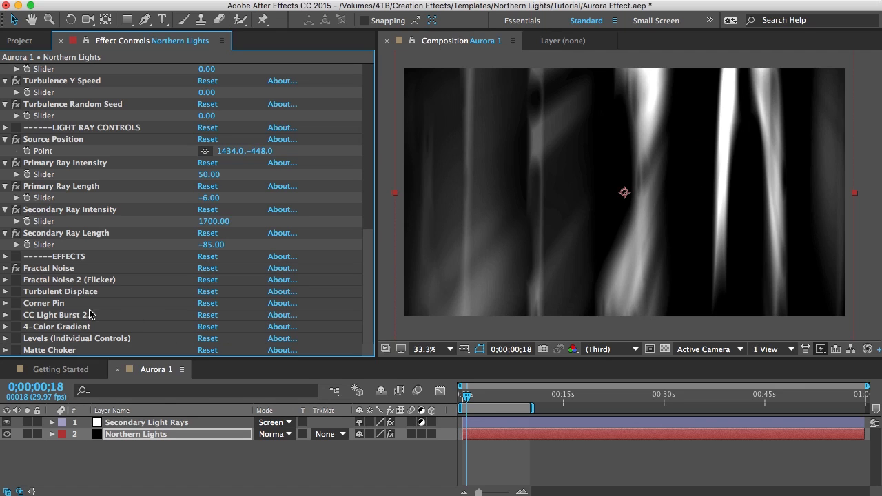
{"action": "left_click", "coordinate": [16, 292]}
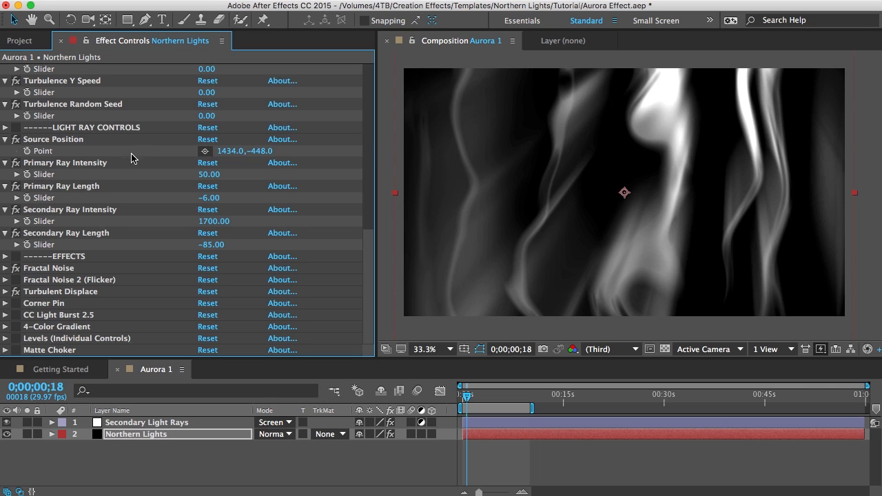
Step: Examine the horizontal and vertical motion speed settings and the turbulence controls of the Northern Lights layer
{"action": "scroll", "coordinate": [127, 157], "scroll_direction": "up", "scroll_amount": 3}
{"action": "scroll", "coordinate": [70, 117], "scroll_direction": "up", "scroll_amount": 3}
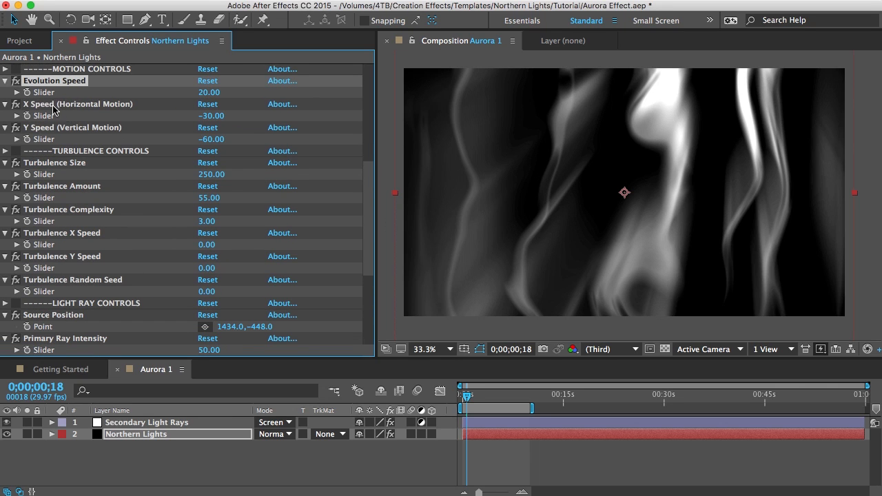
{"action": "left_click", "coordinate": [50, 105]}
{"action": "left_click", "coordinate": [52, 127]}
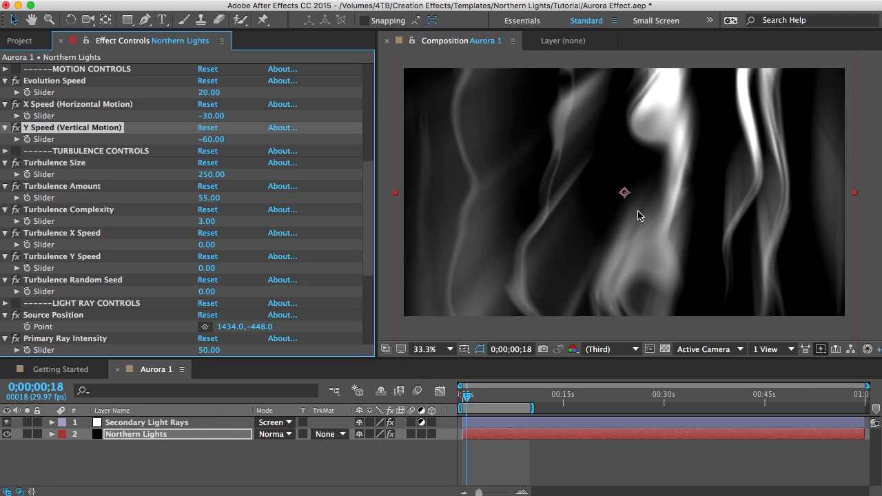
{"action": "left_click", "coordinate": [81, 151]}
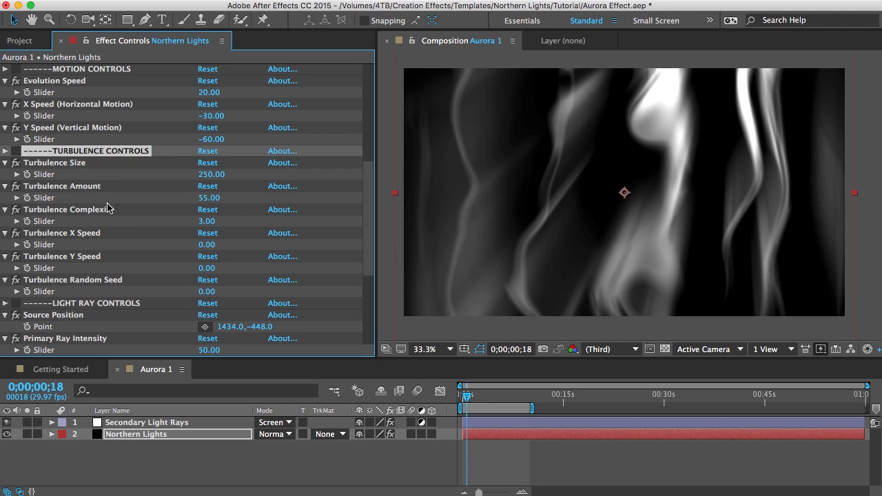
{"action": "left_click", "coordinate": [51, 235]}
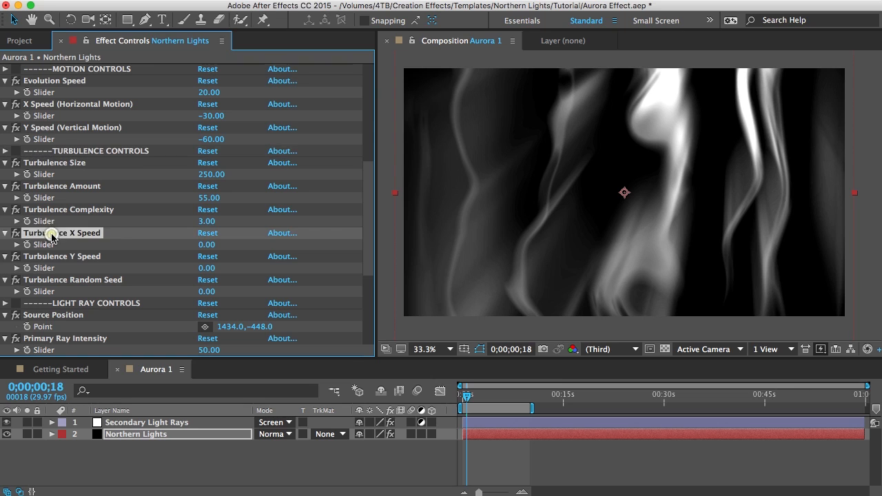
Step: Try a Turbulence Y Speed of 814 on the Northern Lights layer, and undo it
{"action": "left_click", "coordinate": [73, 256]}
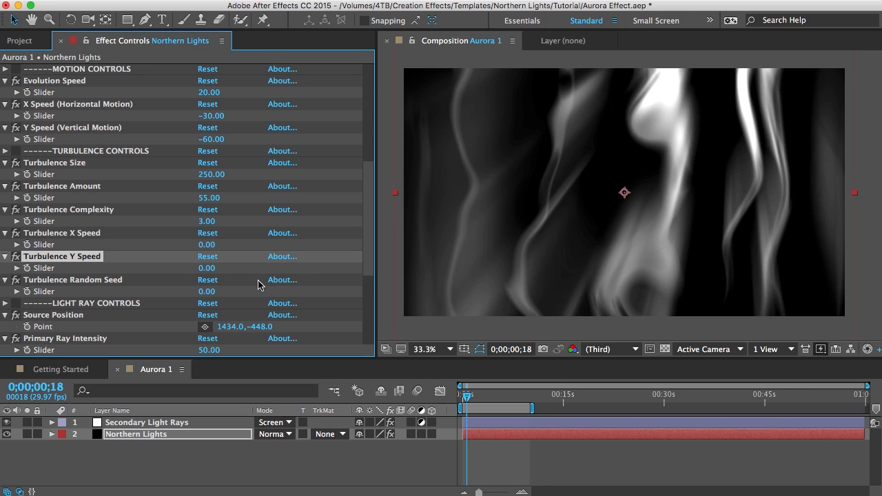
{"action": "left_click_drag", "start_coordinate": [214, 268], "coordinate": [772, 270]}
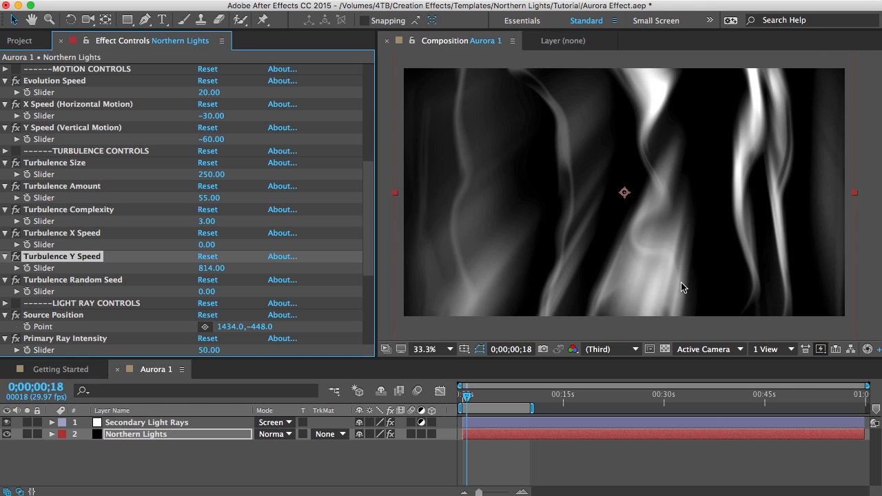
{"action": "key", "text": "super+z"}
Step: Select Source Position in the light ray controls and reduce the composition view to 8.3% to show its point outside the frame
{"action": "scroll", "coordinate": [152, 275], "scroll_direction": "down", "scroll_amount": 5}
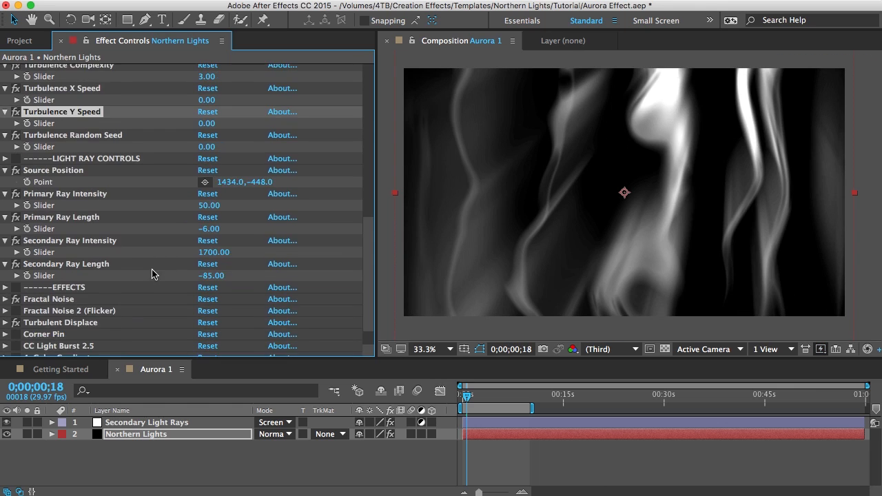
{"action": "left_click", "coordinate": [72, 159]}
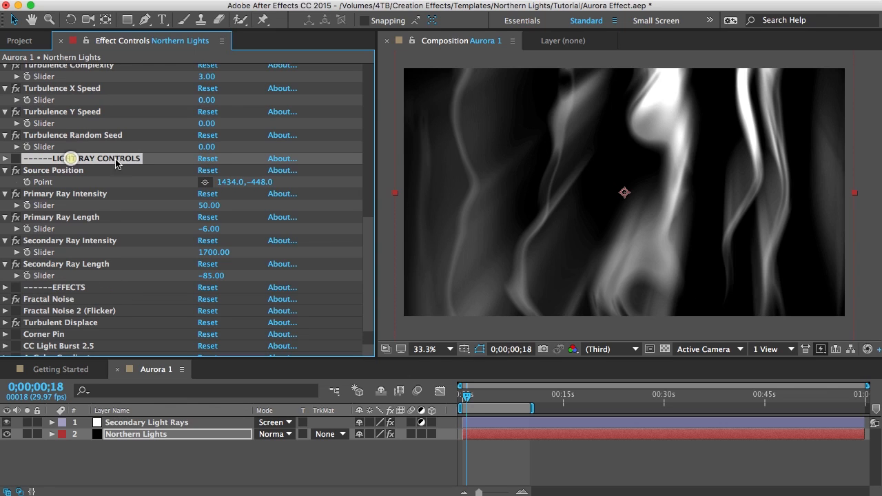
{"action": "left_click", "coordinate": [60, 171]}
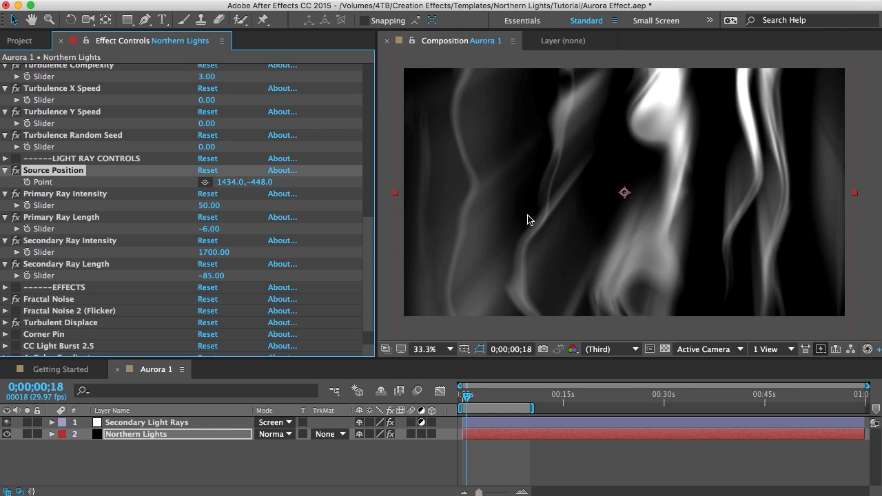
{"action": "left_click", "coordinate": [8, 422]}
{"action": "left_click", "coordinate": [7, 423]}
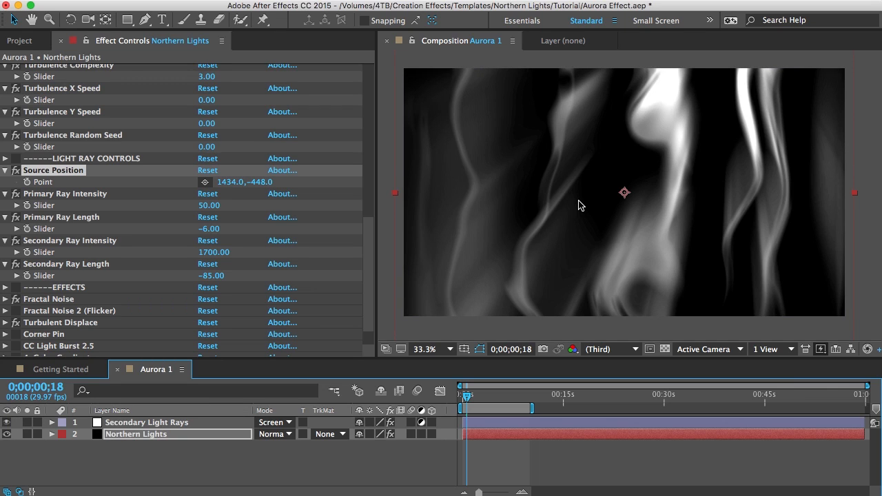
{"action": "key", "text": "comma"}
{"action": "key", "text": "comma"}
{"action": "key", "text": "comma"}
{"action": "key", "text": "comma"}
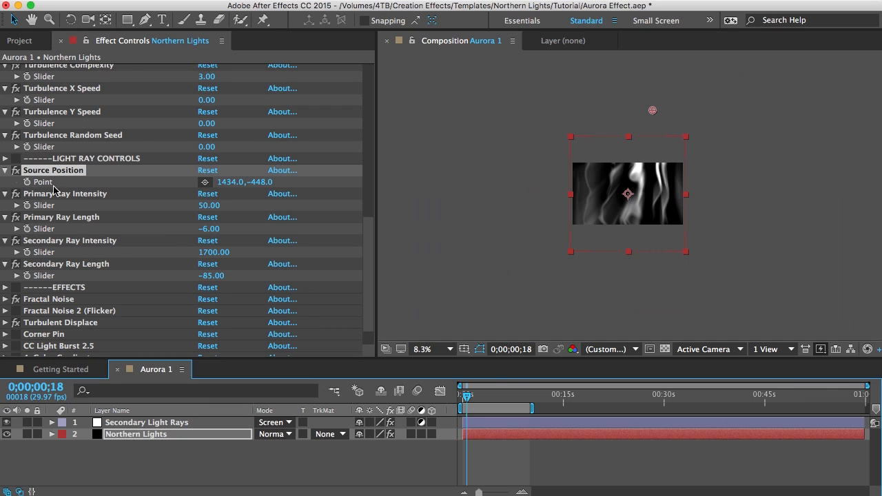
{"action": "left_click", "coordinate": [40, 171]}
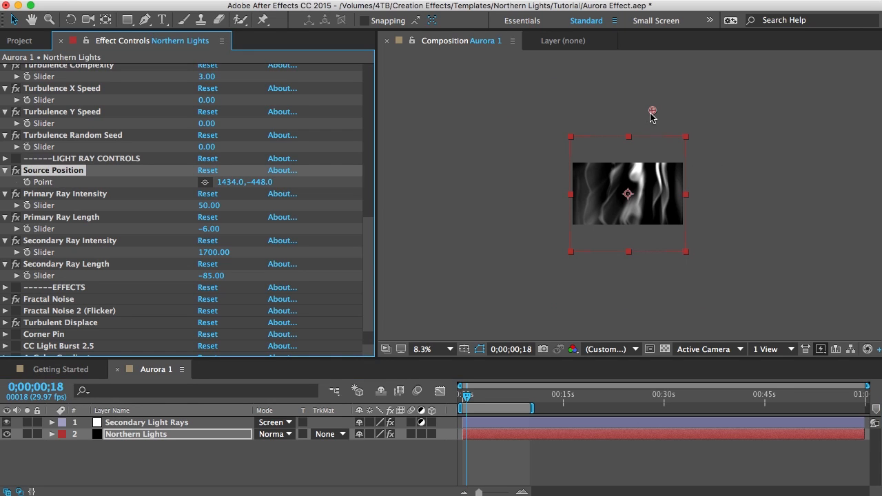
Step: Move the light ray Source Position point to 1506.0, -460.0 and select the Secondary Ray Length control
{"action": "mouse_move", "coordinate": [653, 112]}
{"action": "left_mouse_down"}
{"action": "mouse_move", "coordinate": [569, 108]}
{"action": "mouse_move", "coordinate": [531, 204]}
{"action": "mouse_move", "coordinate": [536, 278]}
{"action": "mouse_move", "coordinate": [705, 280]}
{"action": "mouse_move", "coordinate": [534, 218]}
{"action": "mouse_move", "coordinate": [550, 153]}
{"action": "mouse_move", "coordinate": [632, 110]}
{"action": "mouse_move", "coordinate": [656, 113]}
{"action": "left_mouse_up"}
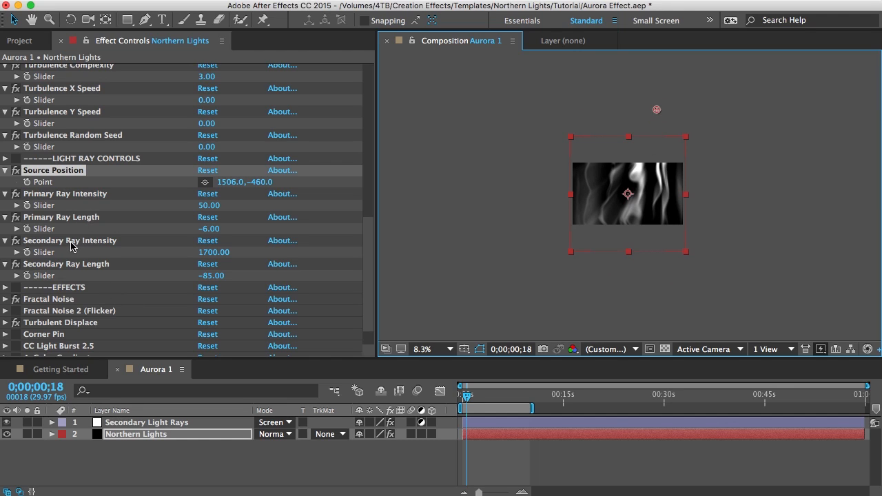
{"action": "left_click", "coordinate": [44, 242]}
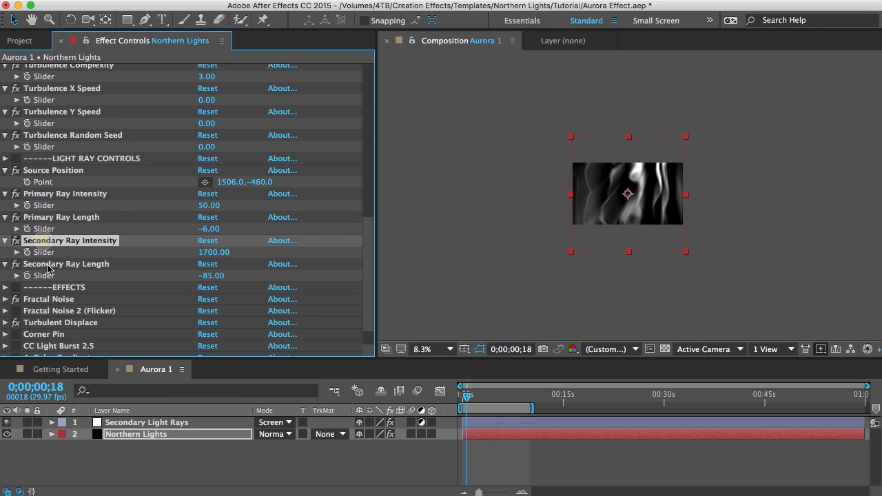
{"action": "left_click", "coordinate": [46, 265]}
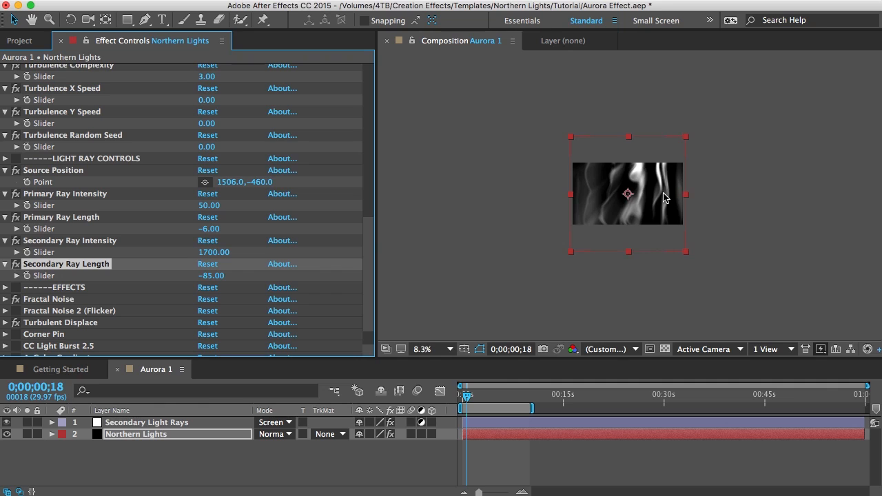
Step: Enable all the disabled Northern Lights effects from Fractal Noise 2 (Flicker) down to Matte Choker
{"action": "key", "text": "shift+slash"}
{"action": "scroll", "coordinate": [36, 293], "scroll_direction": "down", "scroll_amount": 2}
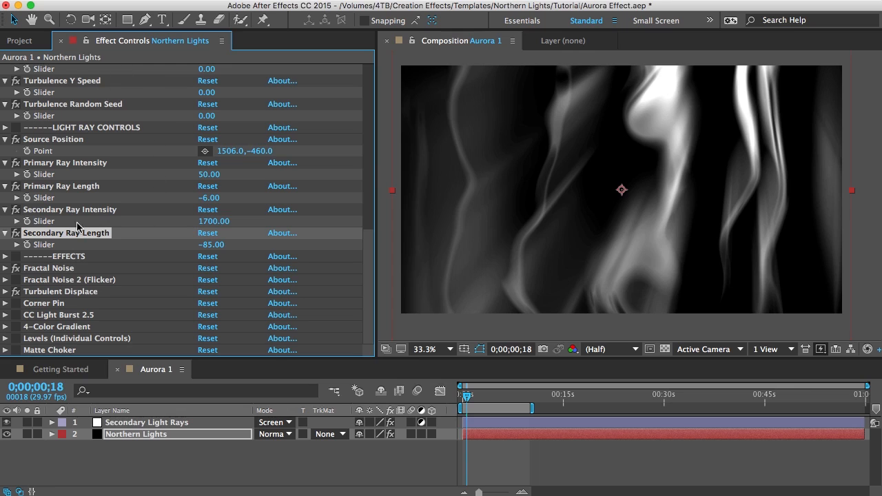
{"action": "left_click_drag", "start_coordinate": [15, 279], "coordinate": [20, 352]}
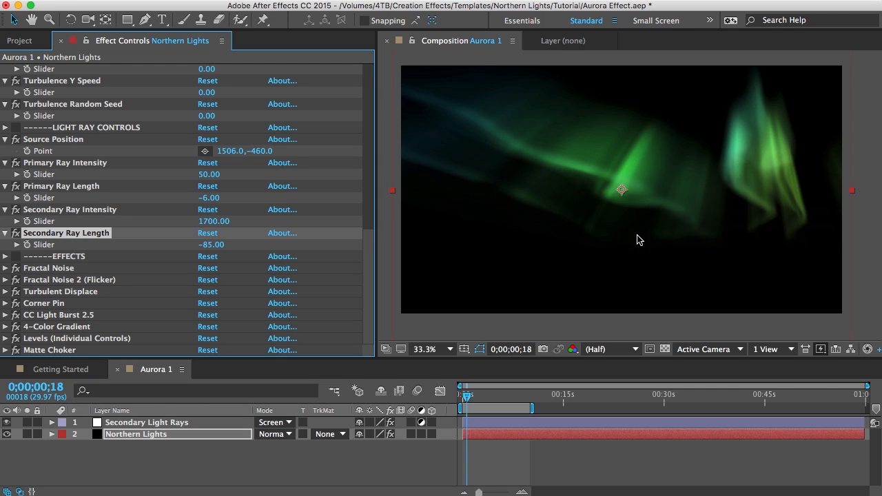
{"action": "left_click", "coordinate": [128, 433]}
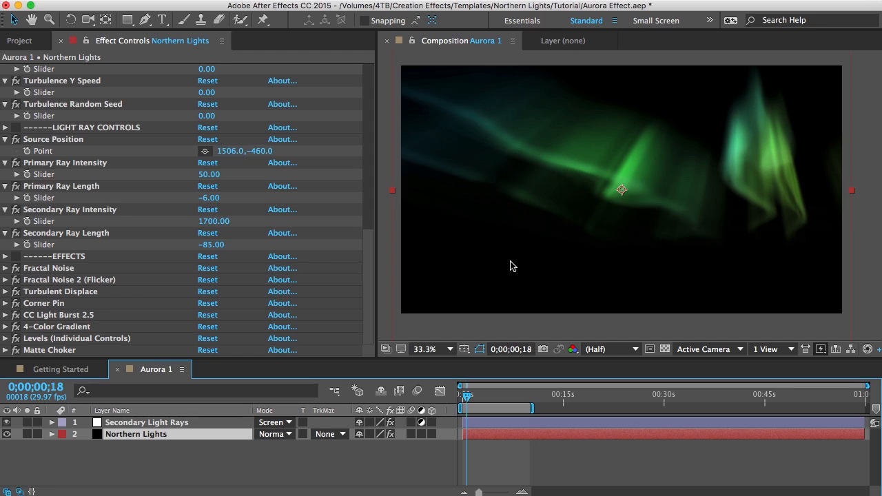
Step: Move the four Corner Pin points of the Northern Lights layer to the corners of the layer's bounding box
{"action": "left_click", "coordinate": [38, 305]}
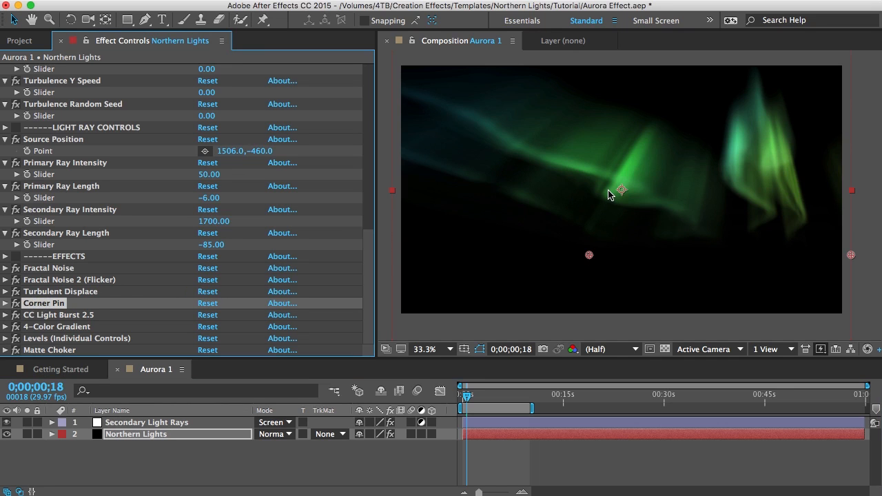
{"action": "key", "text": "comma"}
{"action": "key", "text": "comma"}
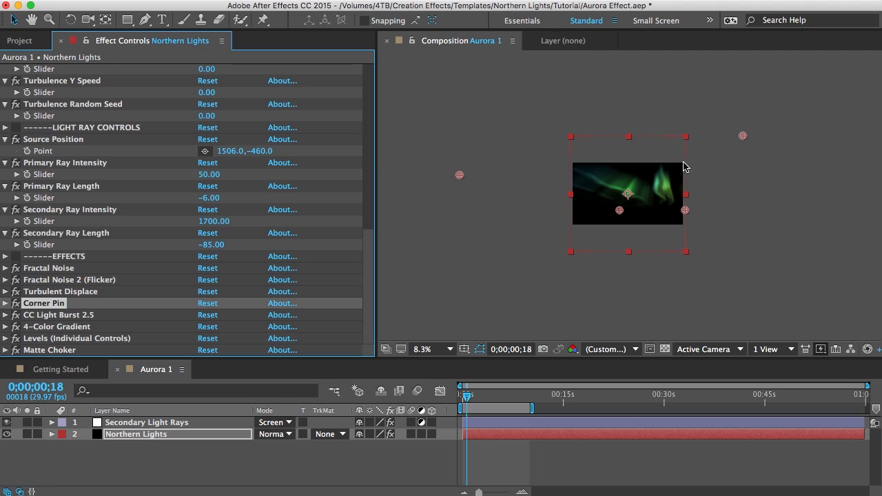
{"action": "left_click", "coordinate": [620, 212]}
{"action": "left_click_drag", "start_coordinate": [620, 211], "coordinate": [571, 248]}
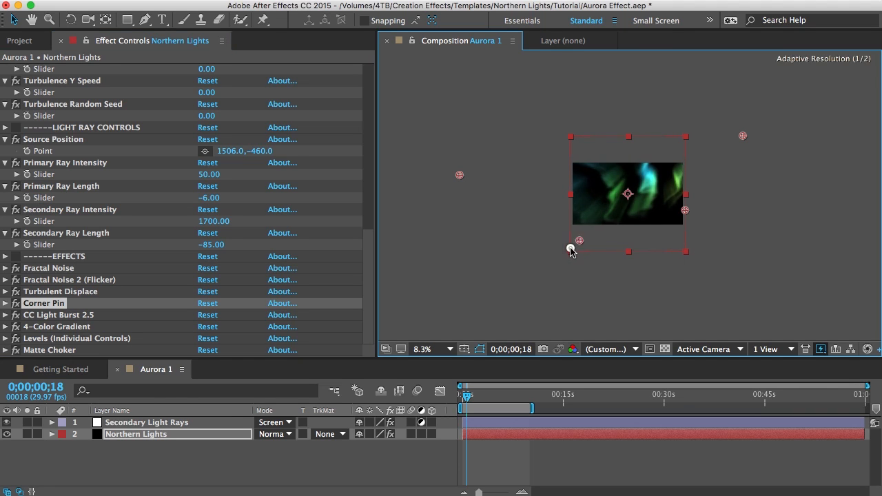
{"action": "left_click_drag", "start_coordinate": [686, 211], "coordinate": [689, 251]}
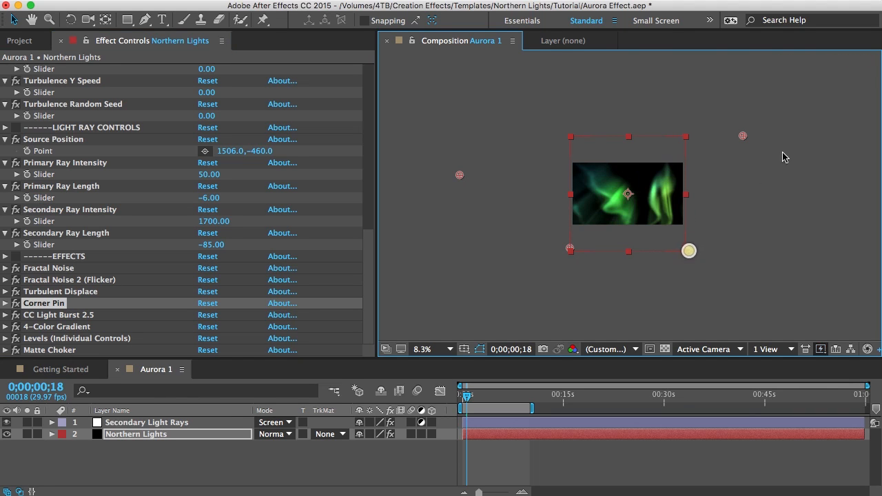
{"action": "left_click_drag", "start_coordinate": [745, 137], "coordinate": [677, 138]}
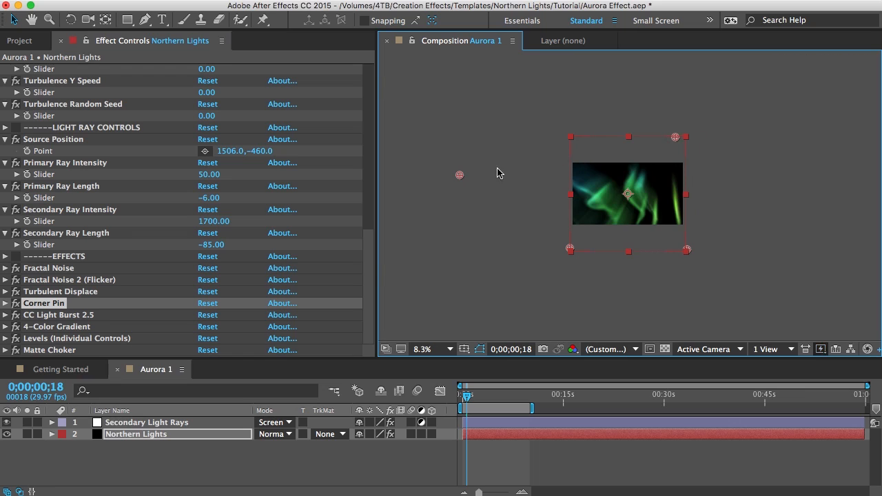
{"action": "left_click_drag", "start_coordinate": [460, 175], "coordinate": [571, 138]}
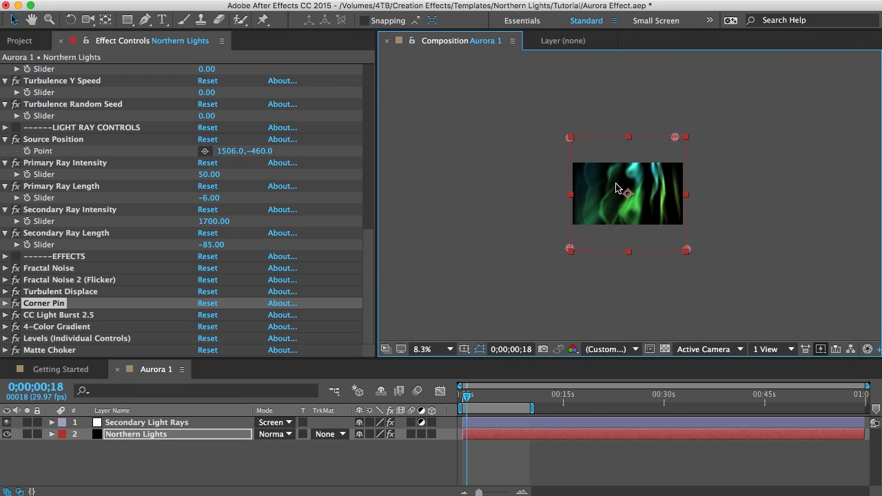
Step: Reshape the aurora's Corner Pin with both lower points inside the frame, the upper-left point beyond the layer edge and the upper-right point above the frame
{"action": "key", "text": "."}
{"action": "left_click_drag", "start_coordinate": [686, 251], "coordinate": [659, 211]}
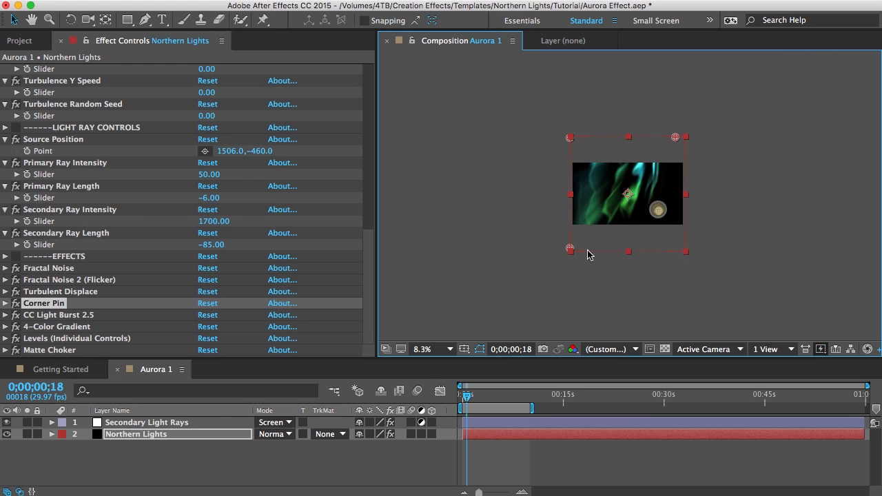
{"action": "left_click_drag", "start_coordinate": [571, 249], "coordinate": [616, 216]}
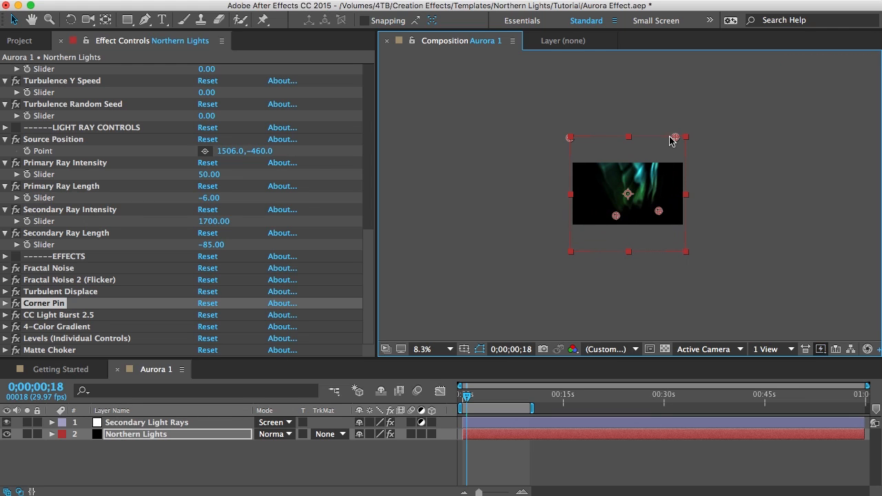
{"action": "left_click_drag", "start_coordinate": [675, 138], "coordinate": [754, 138]}
{"action": "left_click_drag", "start_coordinate": [570, 138], "coordinate": [502, 166]}
{"action": "scroll", "coordinate": [659, 198], "scroll_direction": "up", "scroll_amount": 4}
{"action": "scroll", "coordinate": [628, 194], "scroll_direction": "down", "scroll_amount": 2}
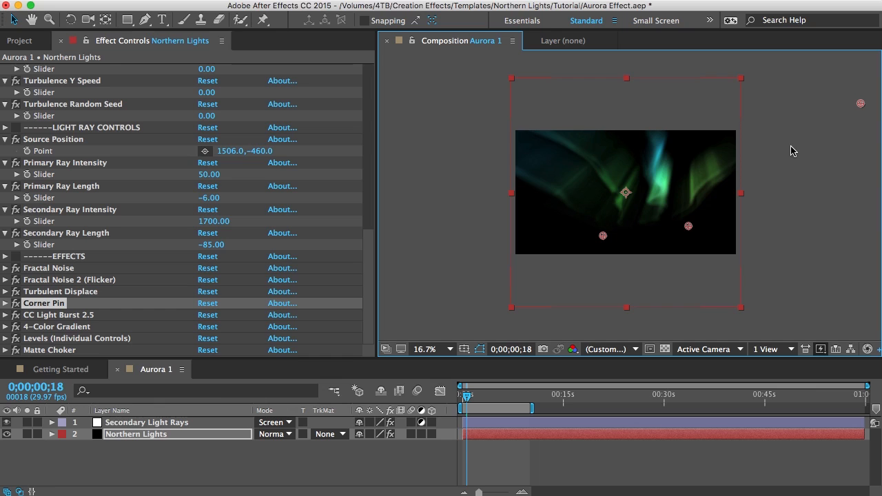
{"action": "left_click_drag", "start_coordinate": [860, 106], "coordinate": [717, 94]}
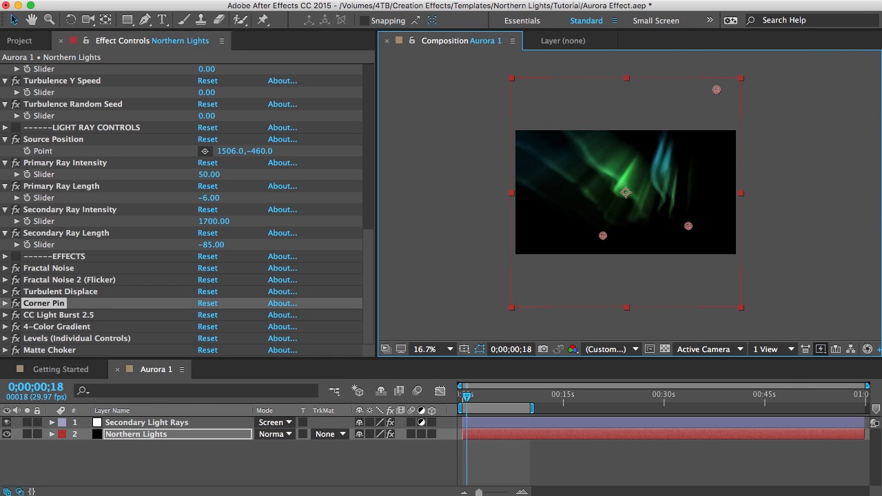
Step: Move Point 1 of the 4-Color Gradient effect inside the frame, to 634.7, 584.3
{"action": "left_click", "coordinate": [45, 329]}
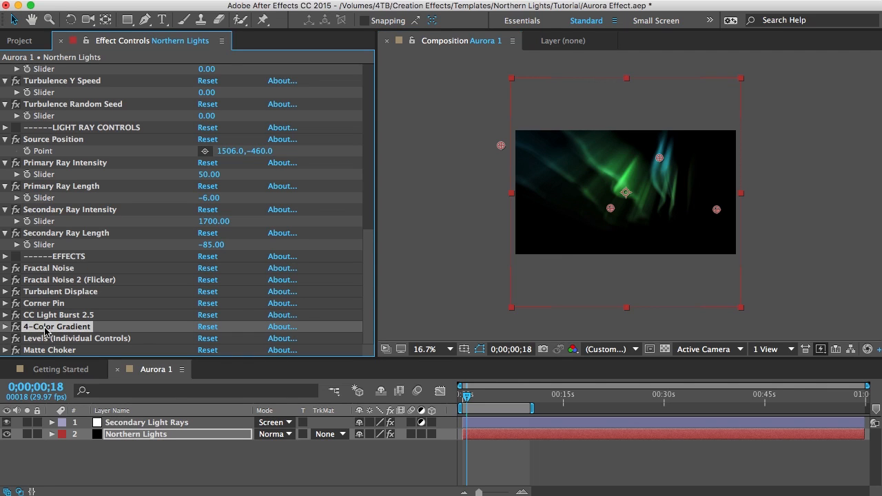
{"action": "left_click", "coordinate": [5, 327]}
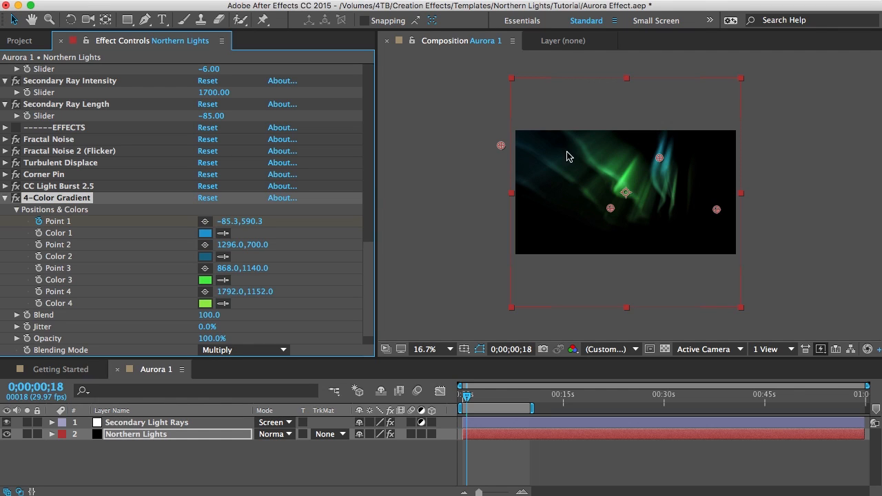
{"action": "left_click_drag", "start_coordinate": [501, 146], "coordinate": [584, 145]}
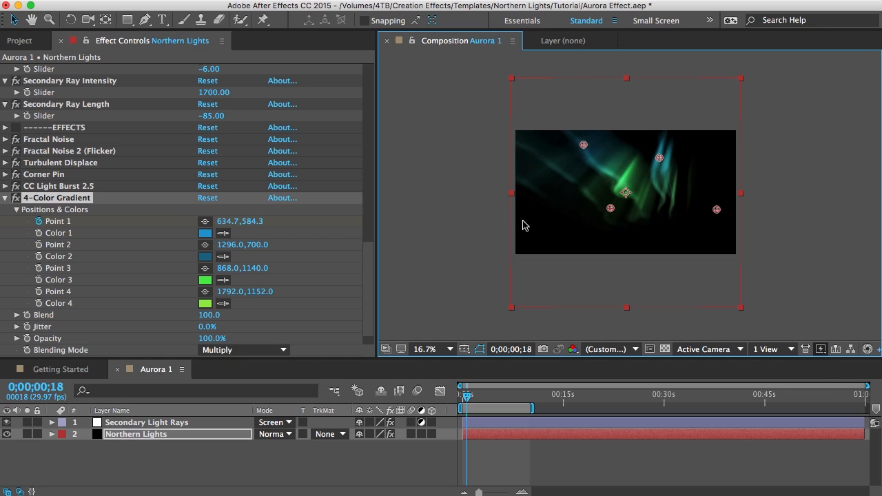
Step: Set Color 1 of the 4-Color Gradient to a bright, fully saturated yellow
{"action": "left_click", "coordinate": [205, 233]}
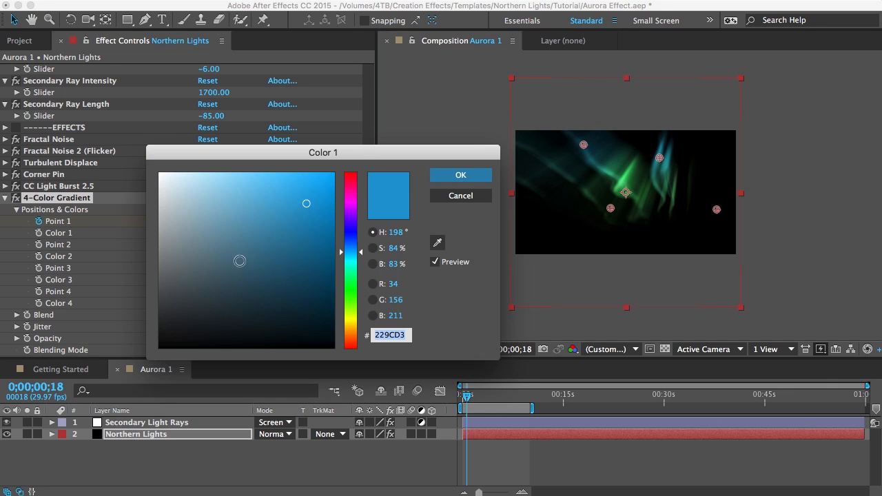
{"action": "left_click_drag", "start_coordinate": [293, 262], "coordinate": [306, 259]}
{"action": "left_click", "coordinate": [351, 322]}
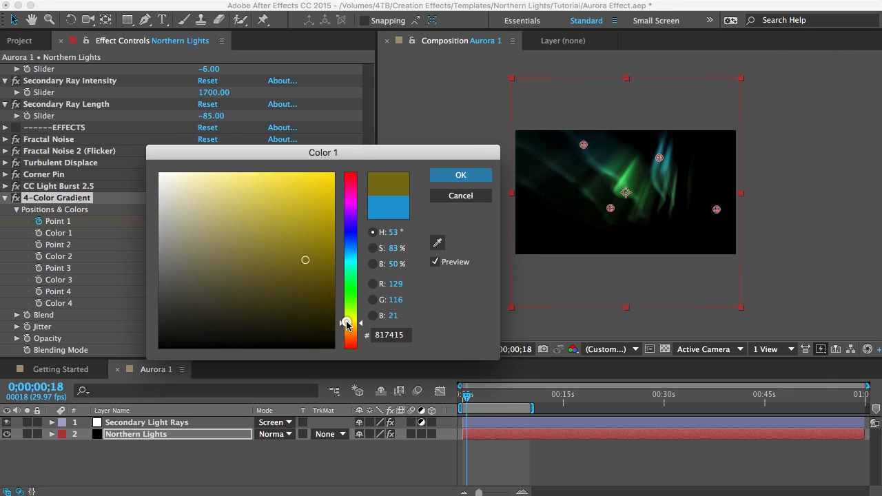
{"action": "left_click_drag", "start_coordinate": [315, 195], "coordinate": [334, 173]}
{"action": "left_click", "coordinate": [461, 175]}
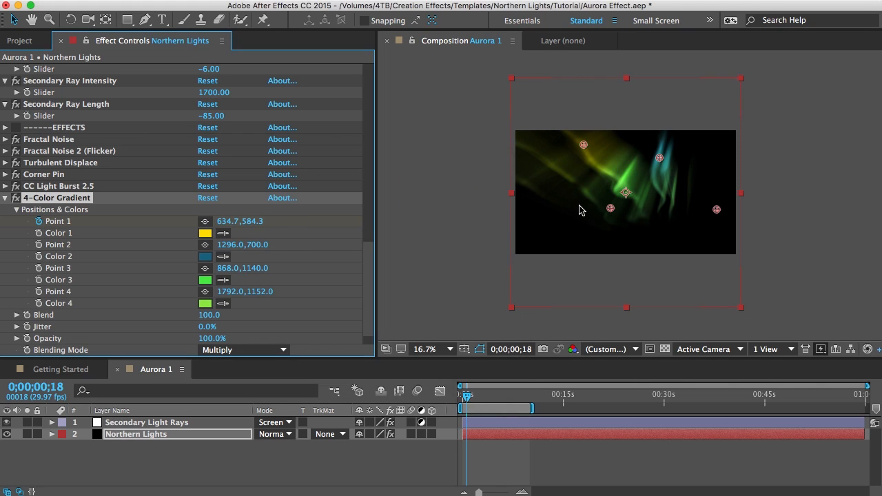
Step: Collapse the 4-Color Gradient settings and check the aurora at 0;00;02;08
{"action": "left_click", "coordinate": [6, 198]}
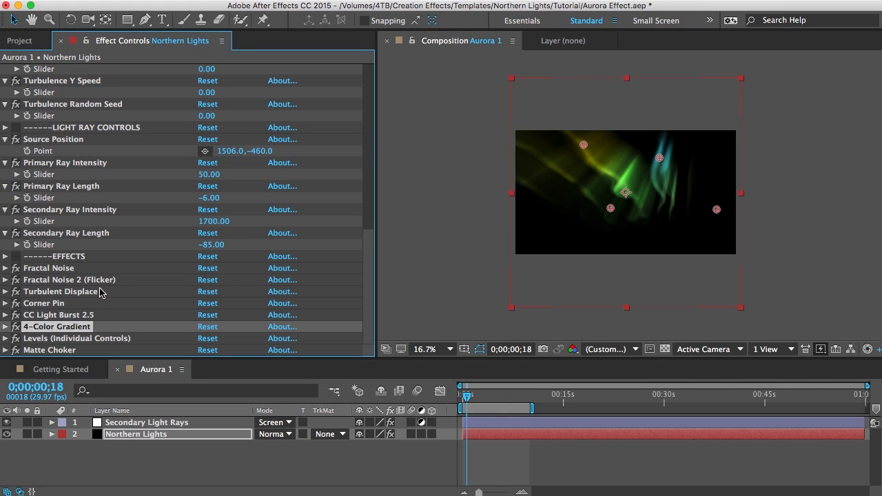
{"action": "left_click", "coordinate": [476, 394]}
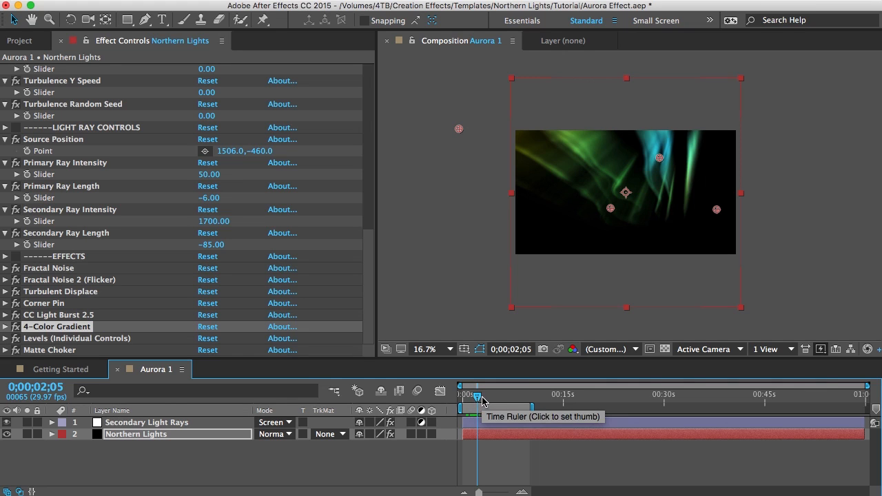
{"action": "mouse_move", "coordinate": [476, 399]}
{"action": "left_mouse_down"}
{"action": "mouse_move", "coordinate": [505, 398]}
{"action": "mouse_move", "coordinate": [478, 399]}
{"action": "left_mouse_up"}
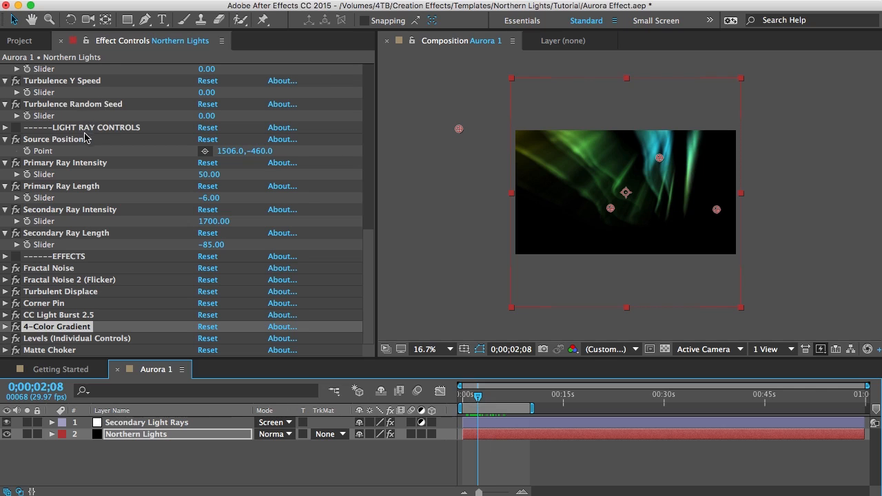
Step: Create a composition from Stars Time Lapse.mov and view it at 0;00;00;10
{"action": "left_click", "coordinate": [22, 41]}
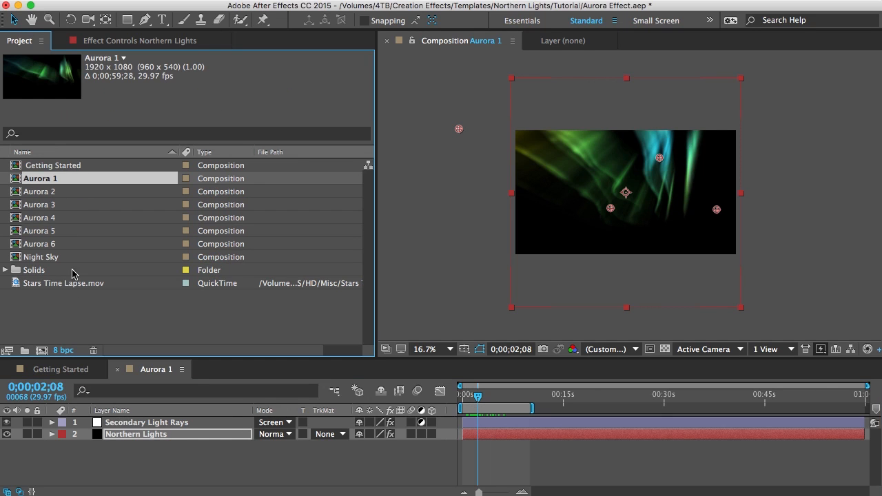
{"action": "left_click", "coordinate": [60, 312]}
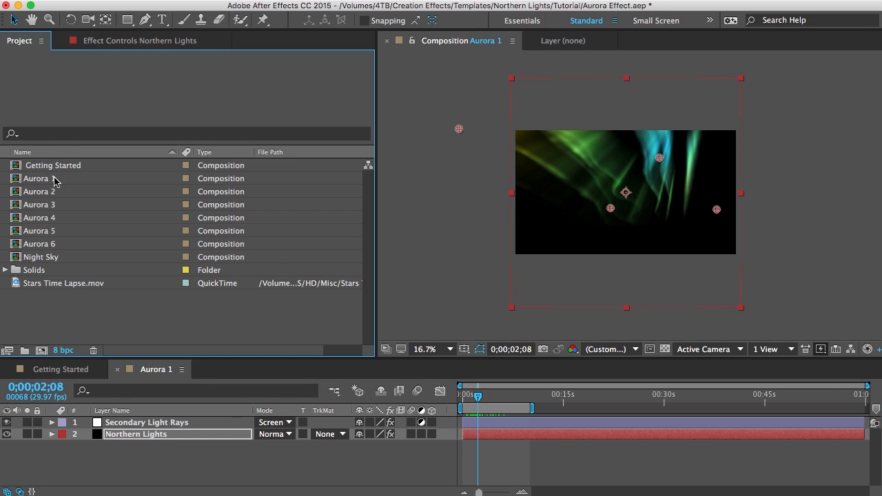
{"action": "left_click", "coordinate": [33, 182]}
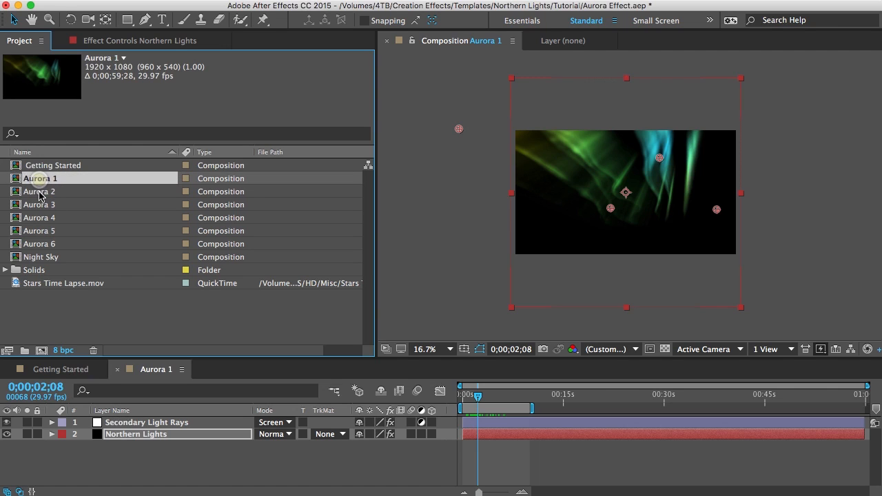
{"action": "left_click", "coordinate": [41, 285]}
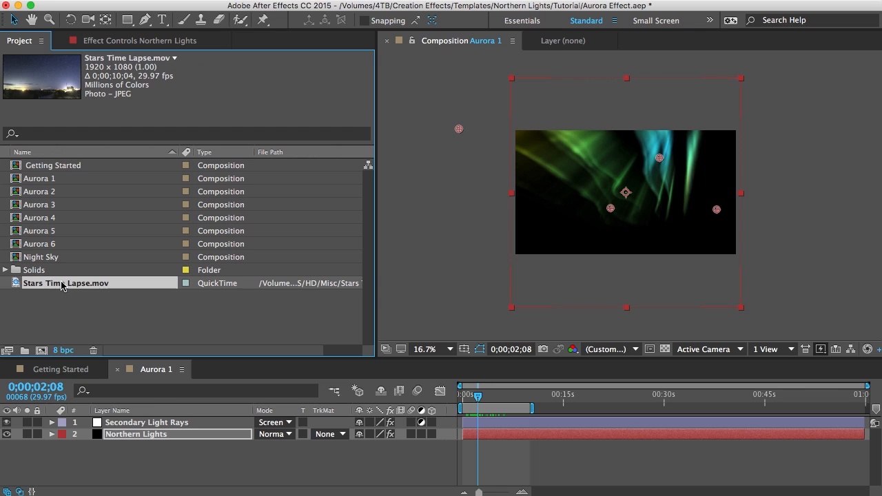
{"action": "left_click_drag", "start_coordinate": [56, 287], "coordinate": [41, 350]}
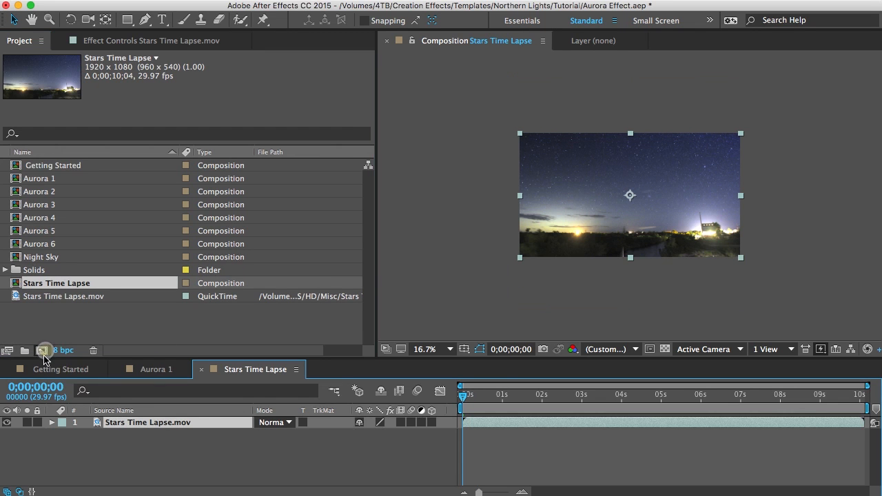
{"action": "mouse_move", "coordinate": [482, 398]}
{"action": "left_mouse_down"}
{"action": "mouse_move", "coordinate": [621, 395]}
{"action": "mouse_move", "coordinate": [475, 396]}
{"action": "left_mouse_up"}
{"action": "scroll", "coordinate": [657, 218], "scroll_direction": "up", "scroll_amount": 1}
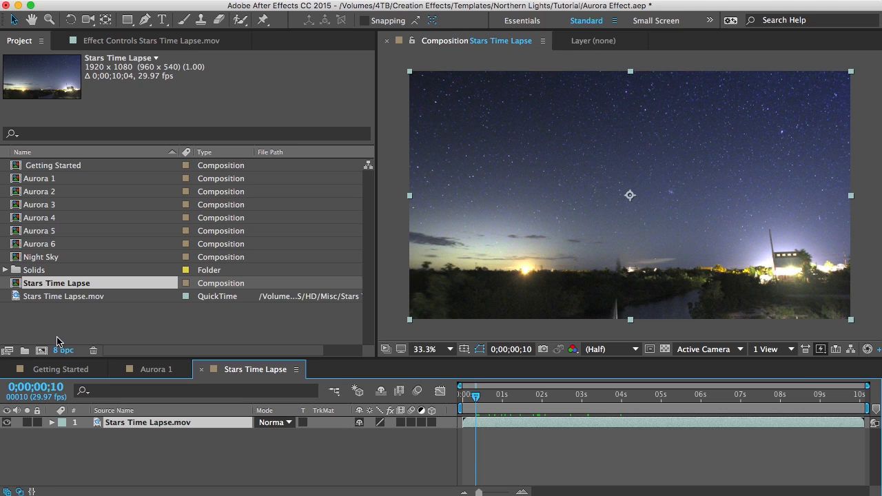
Step: Add the Aurora 1 composition above the Stars Time Lapse.mov layer and set its blending mode to Screen
{"action": "left_click", "coordinate": [23, 314]}
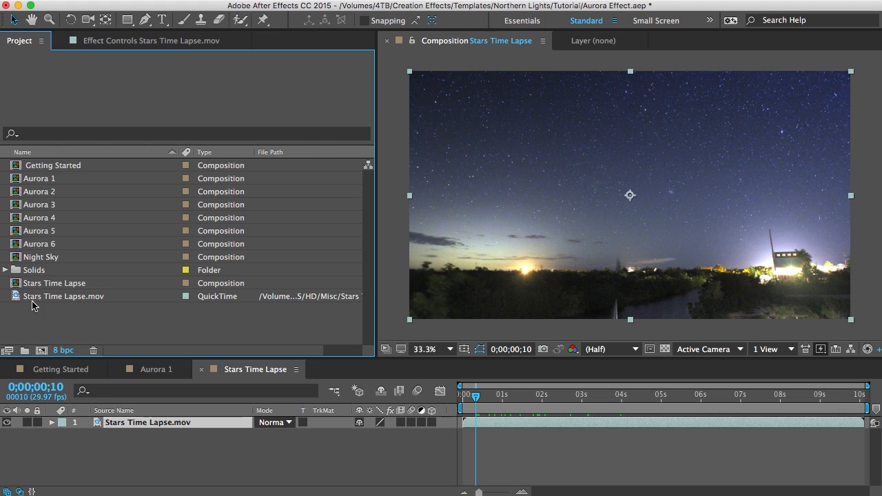
{"action": "left_click_drag", "start_coordinate": [36, 180], "coordinate": [138, 419]}
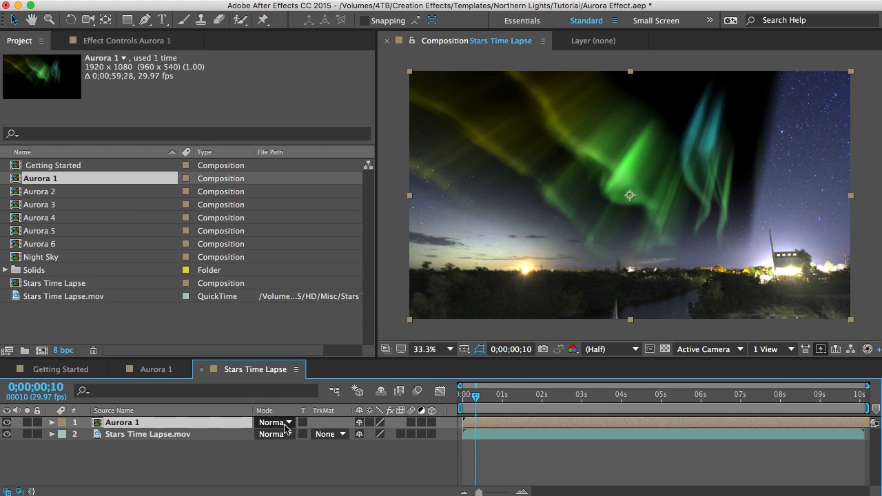
{"action": "left_click", "coordinate": [283, 422]}
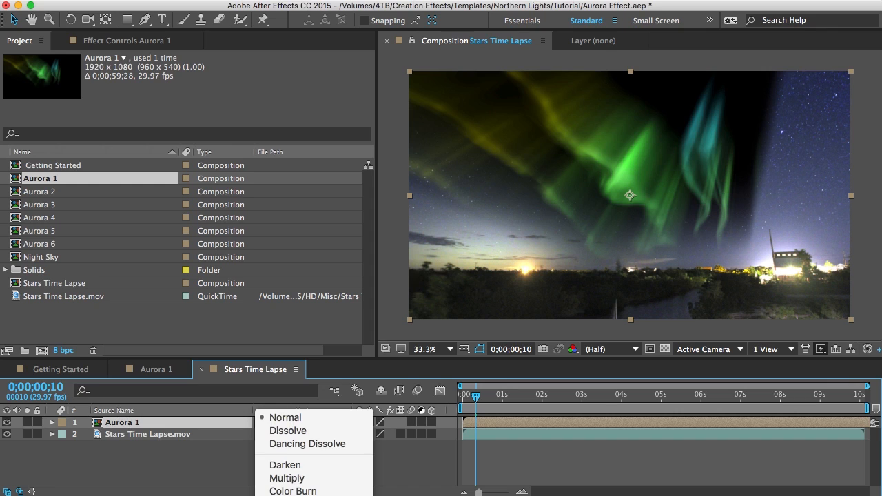
{"action": "left_click", "coordinate": [285, 495]}
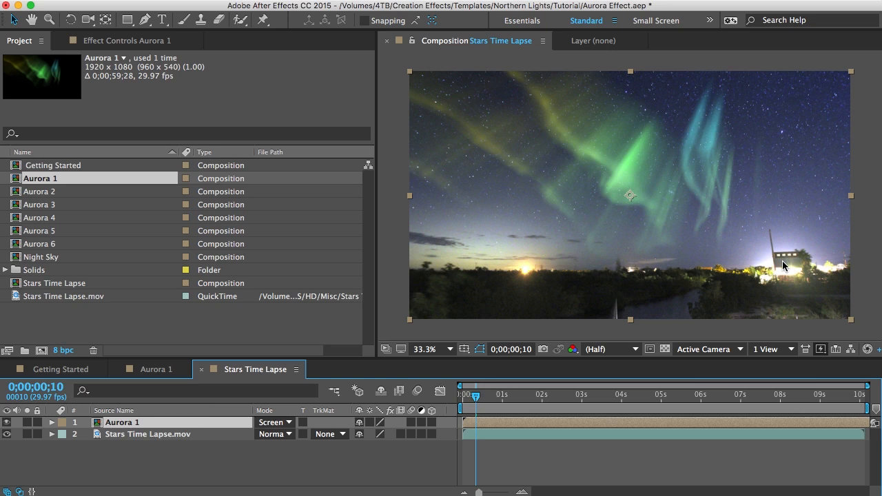
Step: Duplicate the Stars Time Lapse.mov layer and place the copy above the Aurora 1 layer
{"action": "left_click", "coordinate": [140, 434]}
{"action": "key", "text": "super+d"}
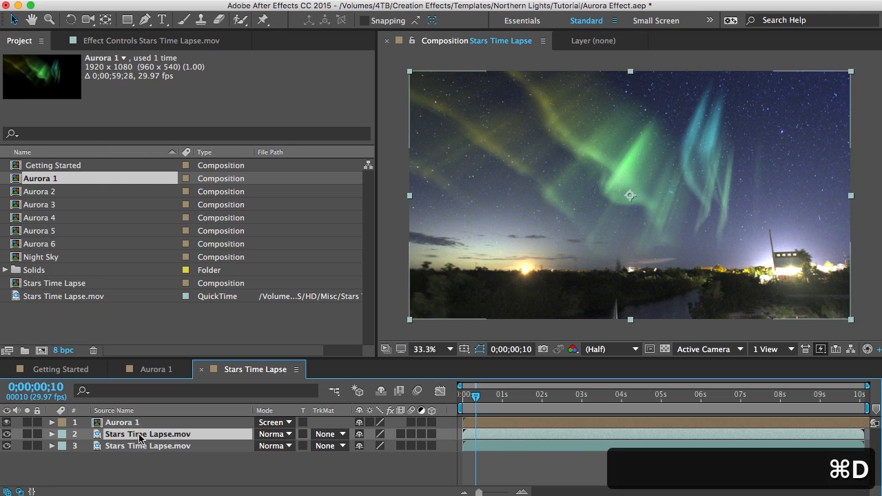
{"action": "left_click_drag", "start_coordinate": [140, 434], "coordinate": [134, 423]}
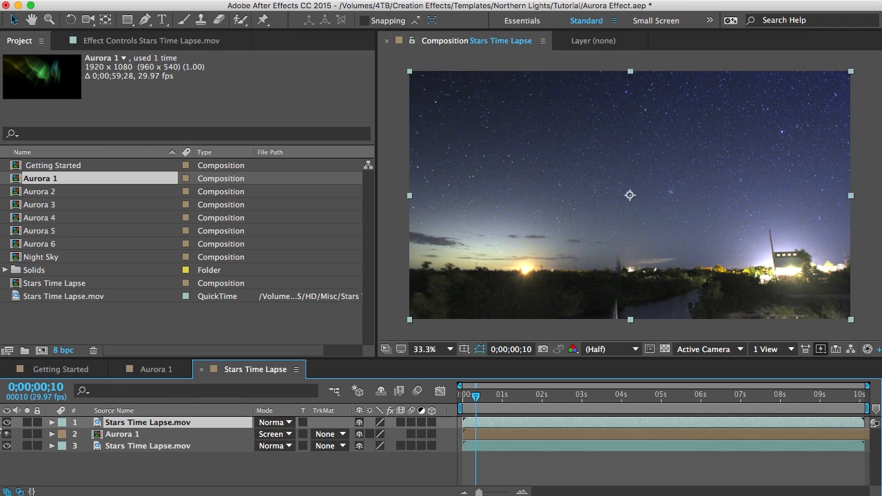
Step: Solo the upper Stars Time Lapse.mov layer and draw a closed Pen mask around the ground, following the horizon and the building's outline
{"action": "left_click", "coordinate": [27, 422]}
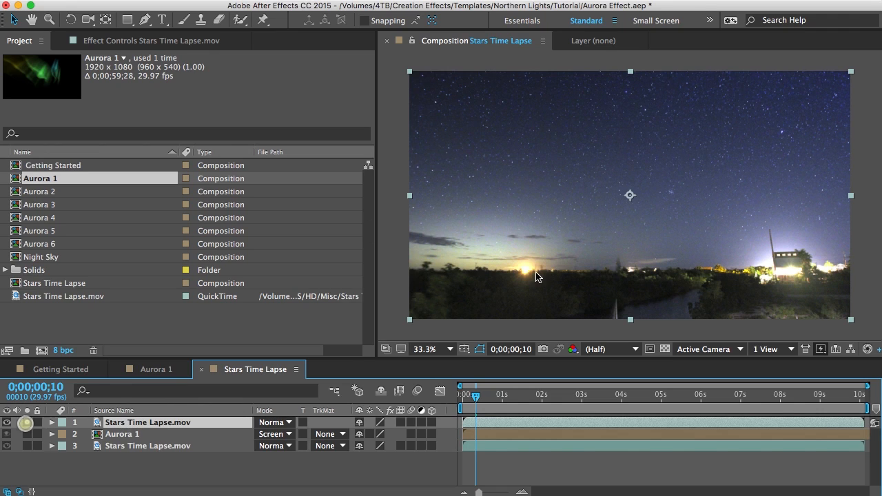
{"action": "left_click", "coordinate": [145, 20]}
{"action": "left_click", "coordinate": [392, 268]}
{"action": "left_click", "coordinate": [760, 267]}
{"action": "left_click", "coordinate": [772, 250]}
{"action": "left_click", "coordinate": [808, 250]}
{"action": "left_click", "coordinate": [816, 262]}
{"action": "left_click", "coordinate": [871, 266]}
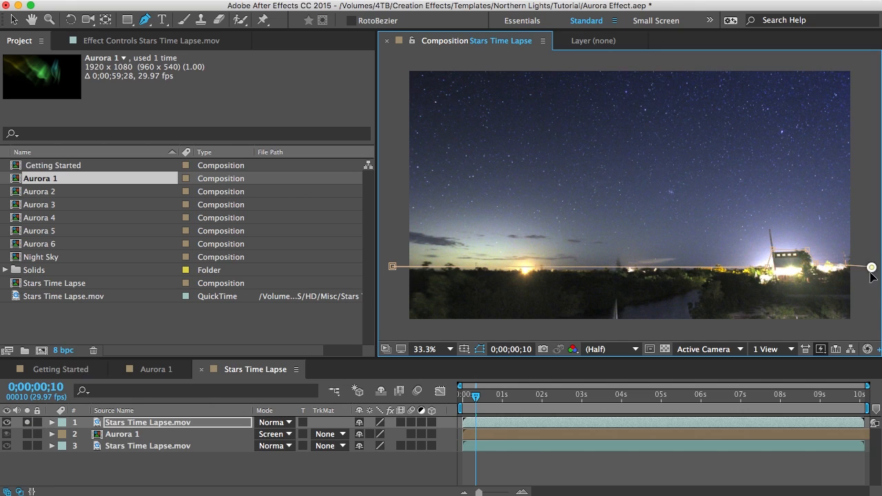
{"action": "left_click", "coordinate": [865, 327]}
{"action": "left_click", "coordinate": [390, 327]}
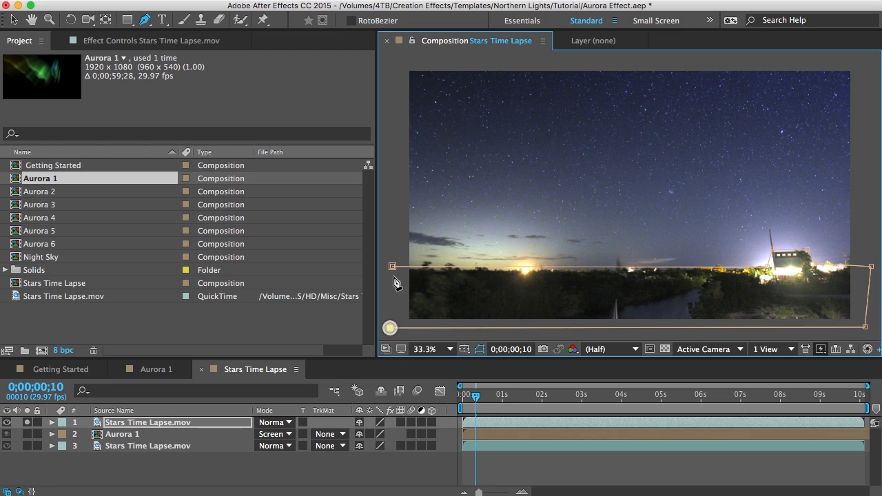
{"action": "left_click", "coordinate": [392, 267]}
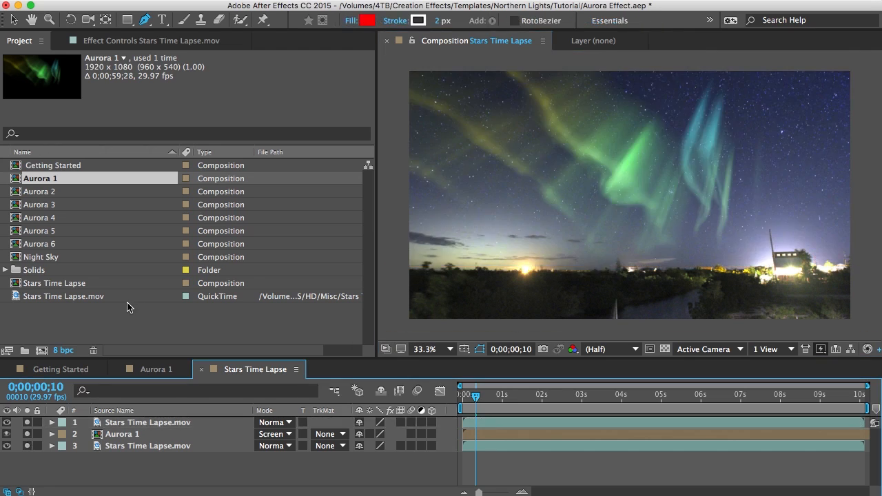
Step: Open the Night Sky composition and read its instructions on the stars and gradient settings
{"action": "left_click", "coordinate": [48, 319]}
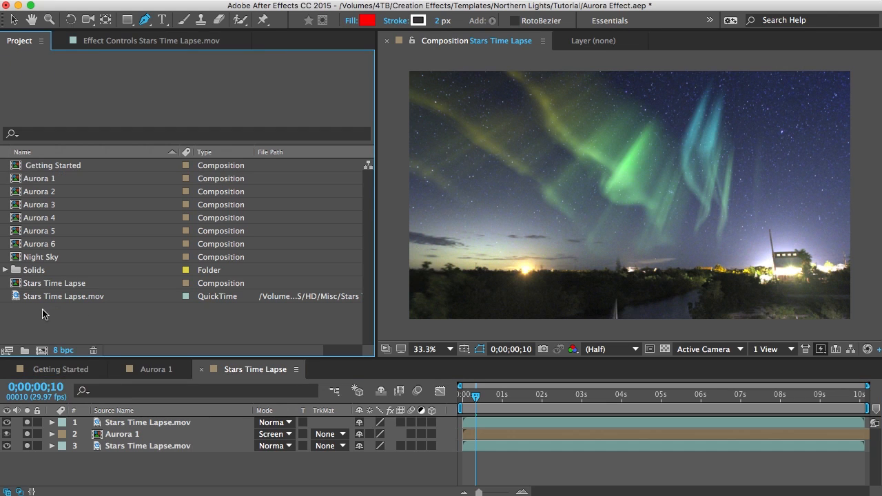
{"action": "left_click", "coordinate": [31, 257]}
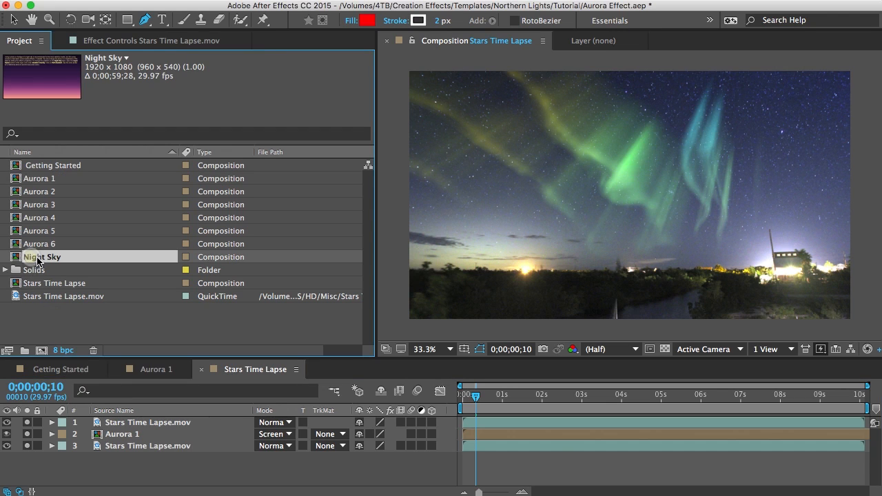
{"action": "double_click", "coordinate": [32, 257]}
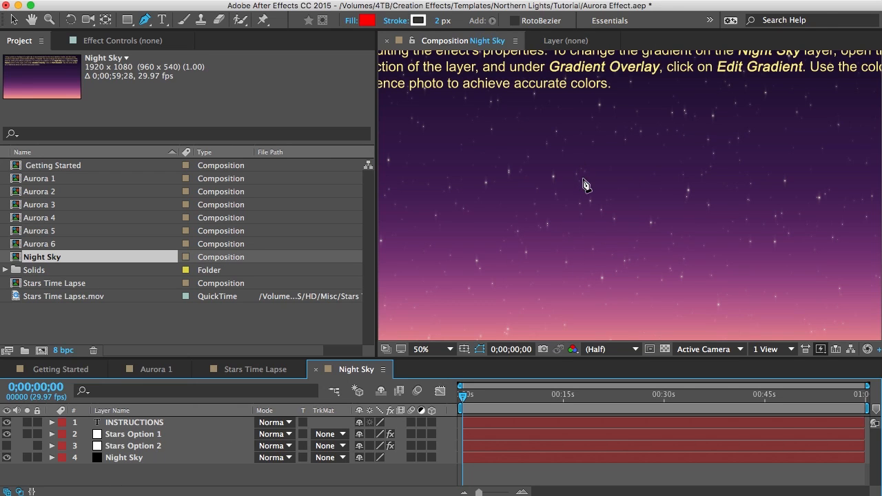
{"action": "scroll", "coordinate": [586, 186], "scroll_direction": "down", "scroll_amount": 2}
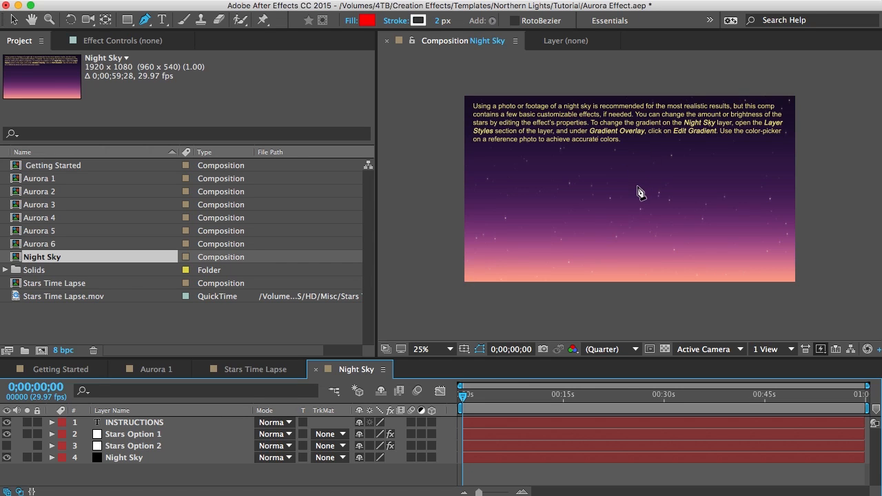
{"action": "key", "text": "period"}
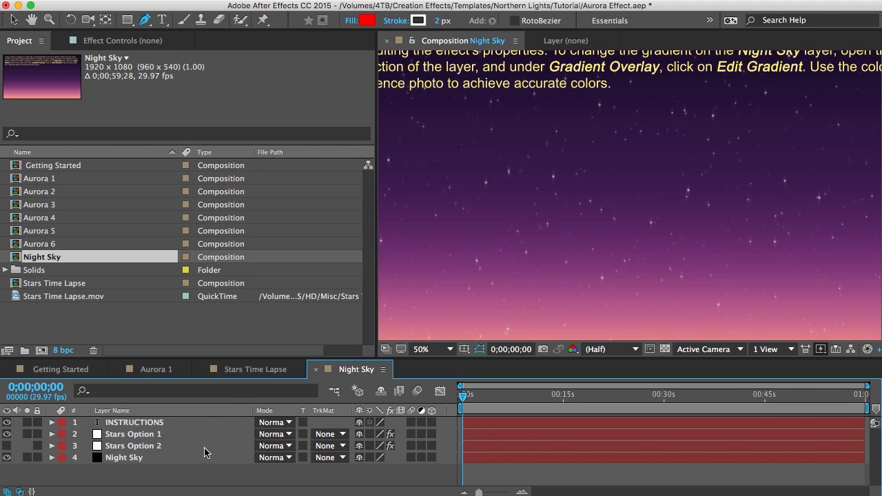
Step: Show the Stars Option 2 layer and hide Stars Option 1 in the Night Sky composition
{"action": "left_click", "coordinate": [122, 436]}
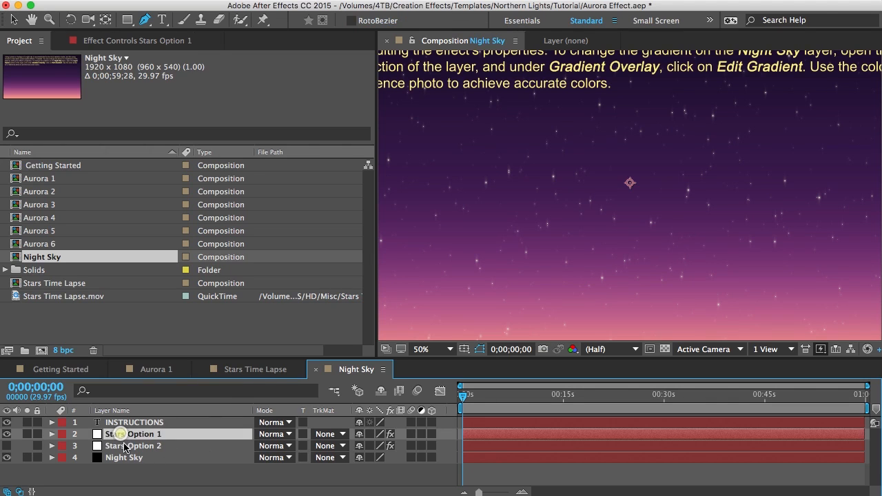
{"action": "left_click", "coordinate": [116, 445]}
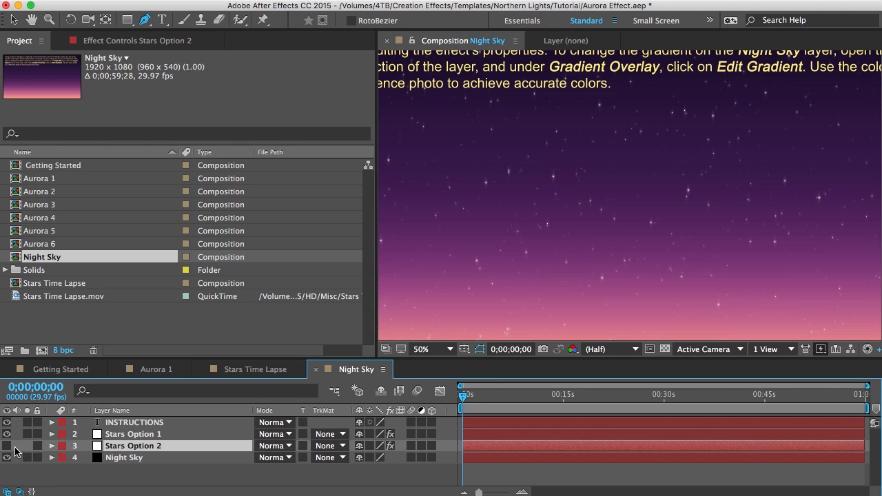
{"action": "left_click", "coordinate": [6, 446]}
{"action": "left_click", "coordinate": [6, 434]}
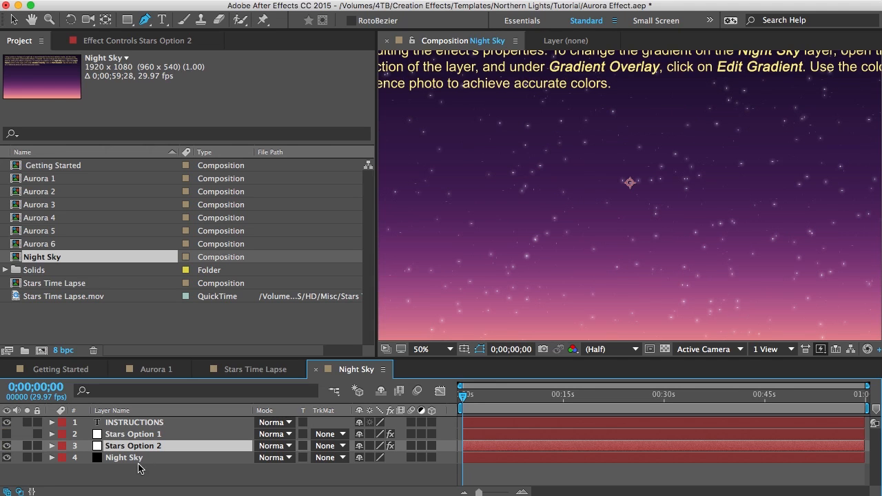
Step: Examine the CC Particle World settings of Stars Option 2, and select the Night Sky layer
{"action": "left_click", "coordinate": [105, 42]}
{"action": "left_click", "coordinate": [56, 71]}
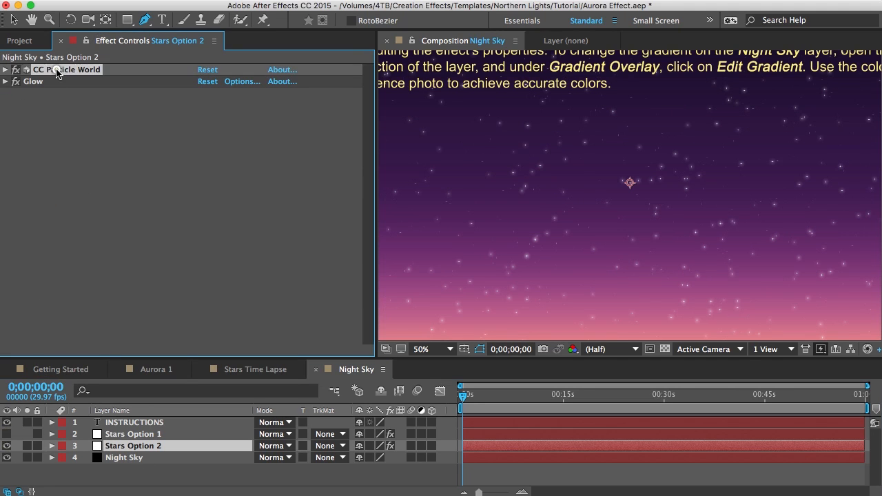
{"action": "left_click", "coordinate": [5, 70]}
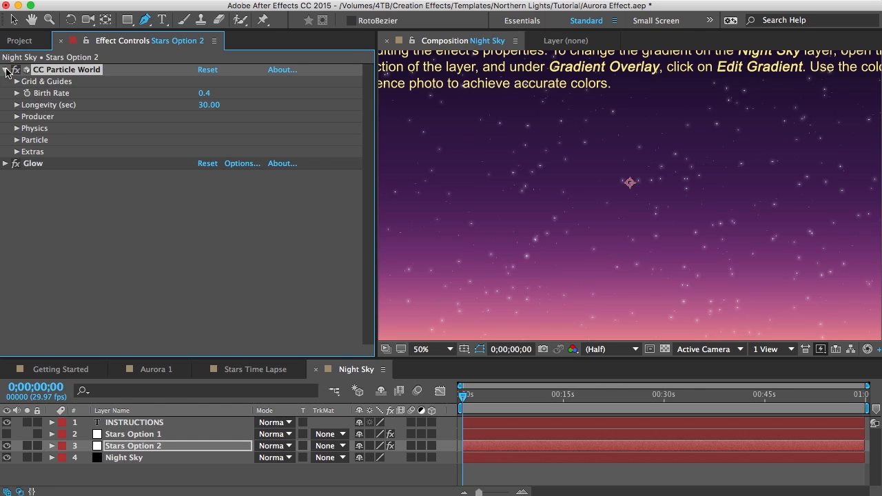
{"action": "left_click", "coordinate": [5, 70]}
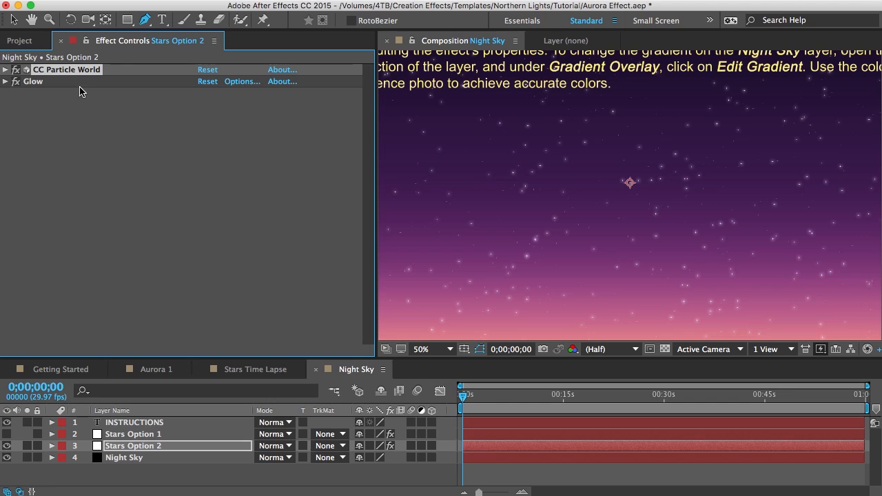
{"action": "left_click", "coordinate": [153, 457]}
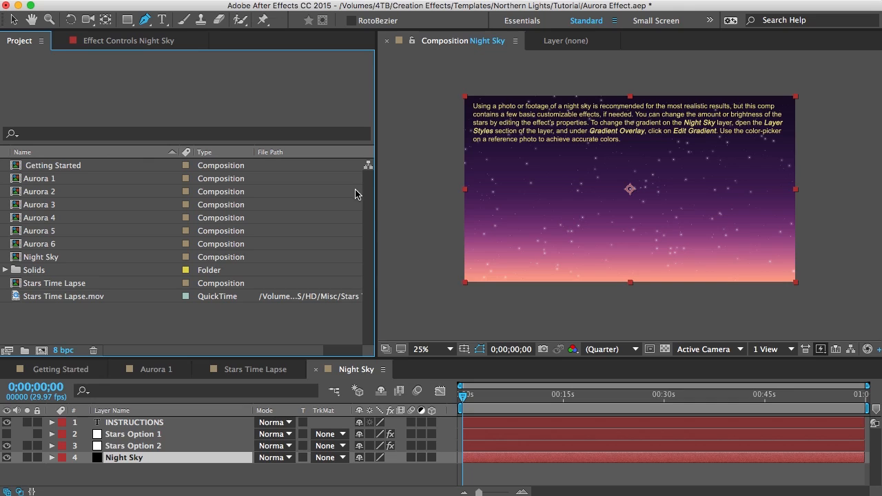
Step: Preview the thumbnails of the Aurora 1, Aurora 2 and Aurora 3 compositions, and clear the project selection
{"action": "left_click", "coordinate": [37, 180]}
{"action": "left_click", "coordinate": [39, 193]}
{"action": "left_click", "coordinate": [40, 205]}
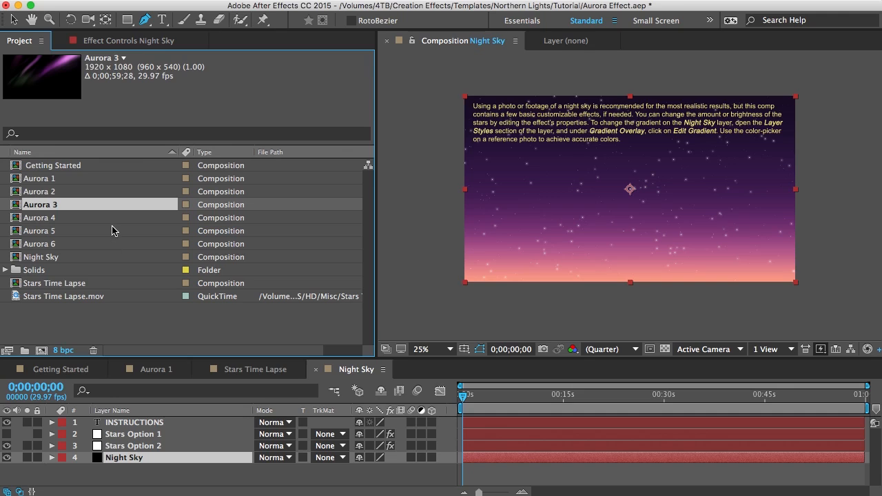
{"action": "left_click", "coordinate": [93, 315]}
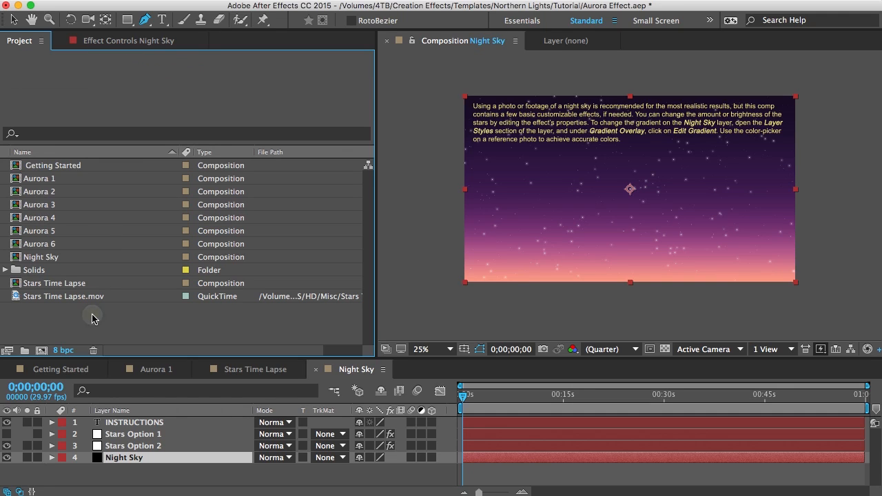